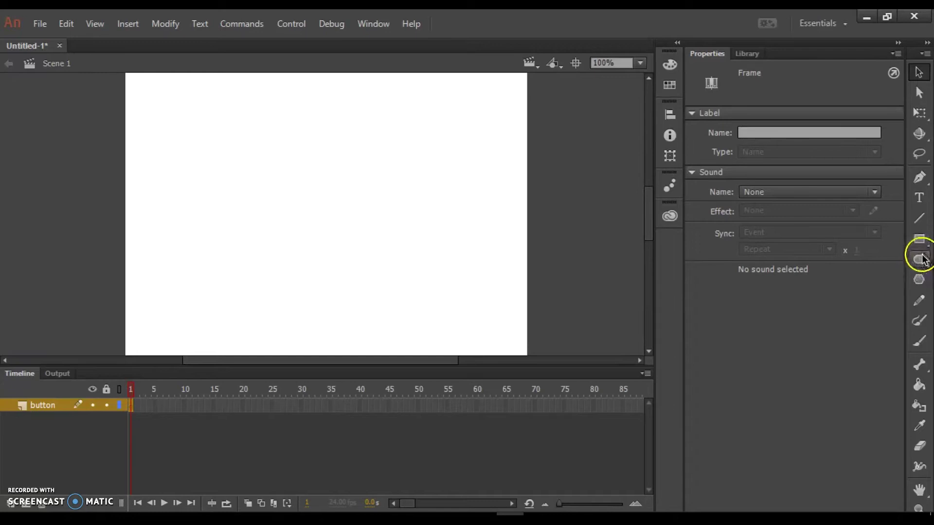
Step: Draw a dark blue oval without a stroke, about 164 by 91 px, and move it to the centre of the stage
left_click(923, 262)
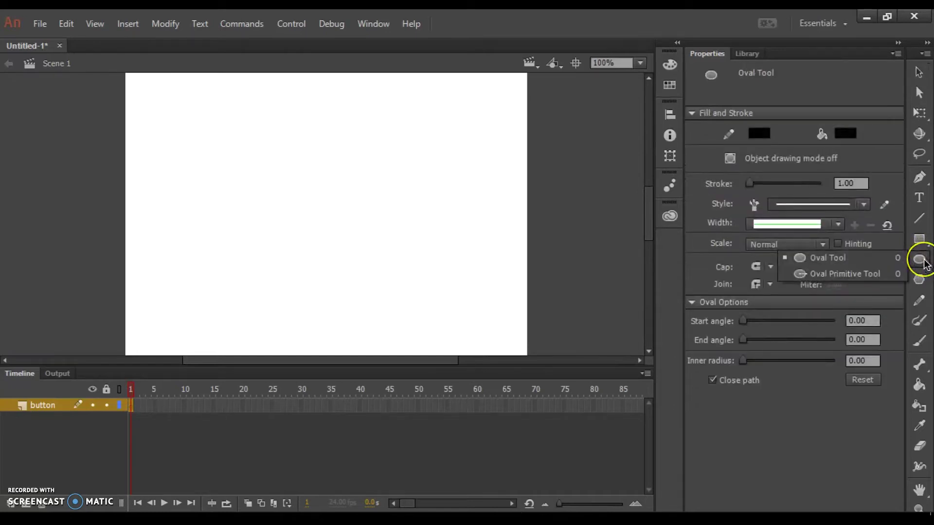
left_click_drag(924, 262, 869, 256)
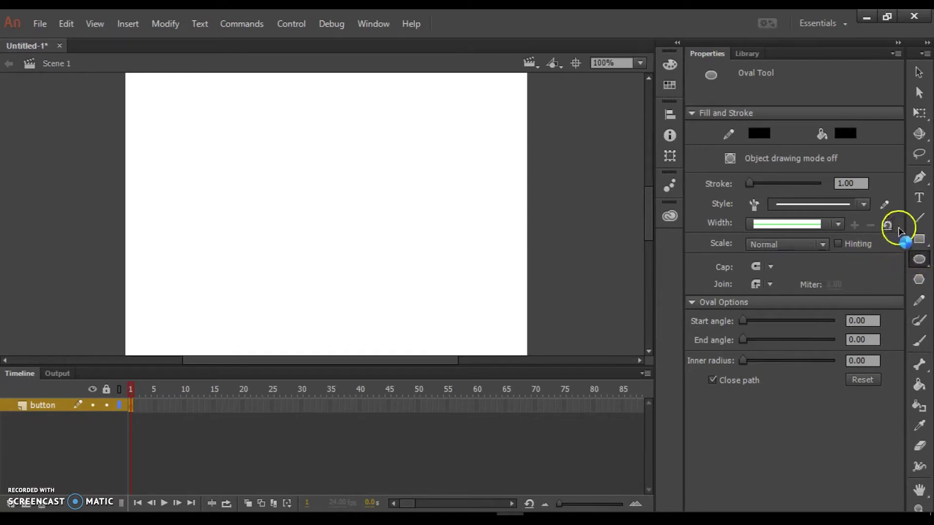
left_click_drag(905, 226, 871, 225)
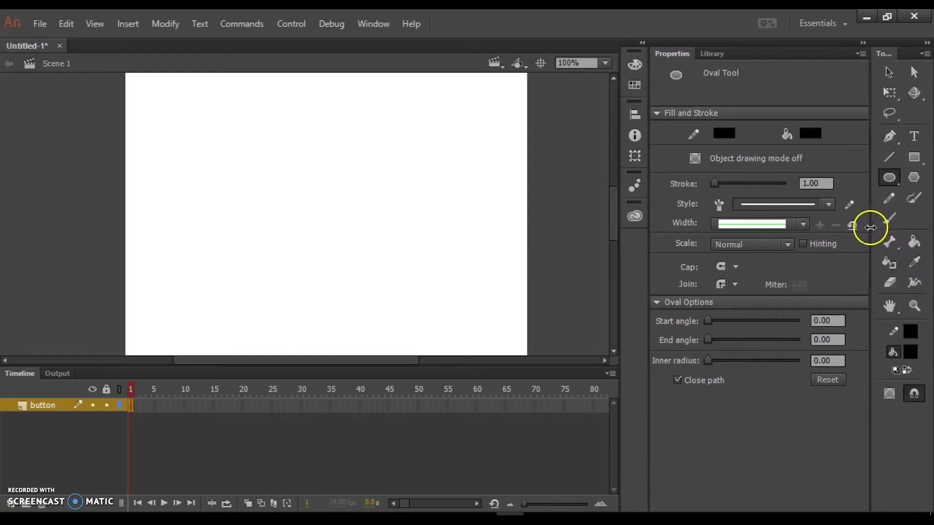
left_click(908, 332)
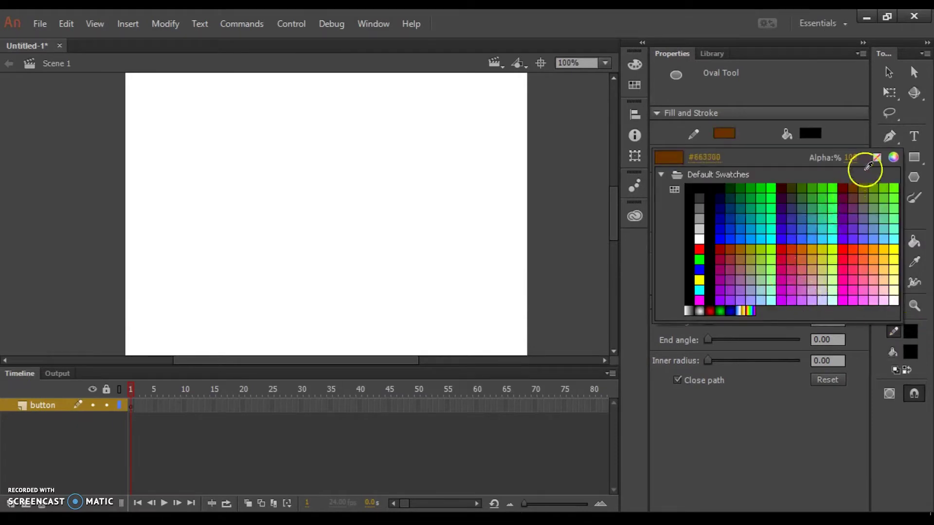
left_click(877, 158)
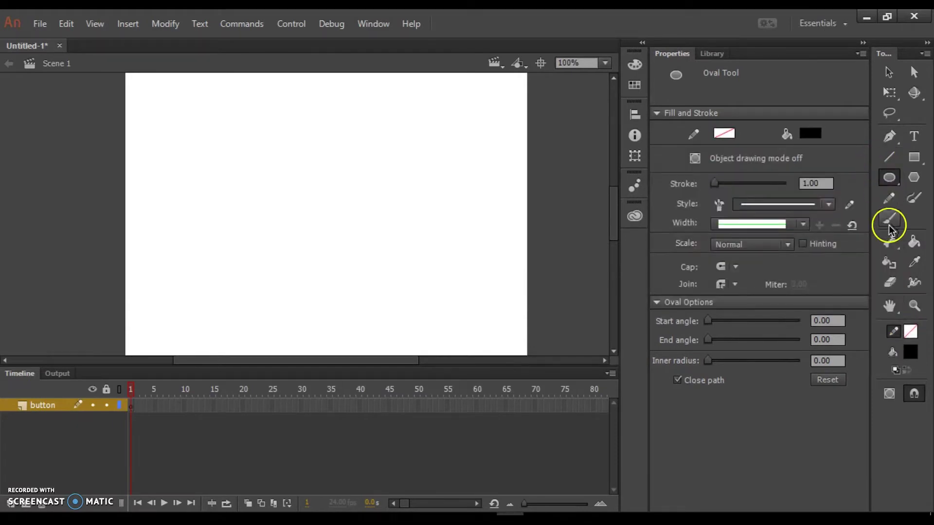
left_click(910, 350)
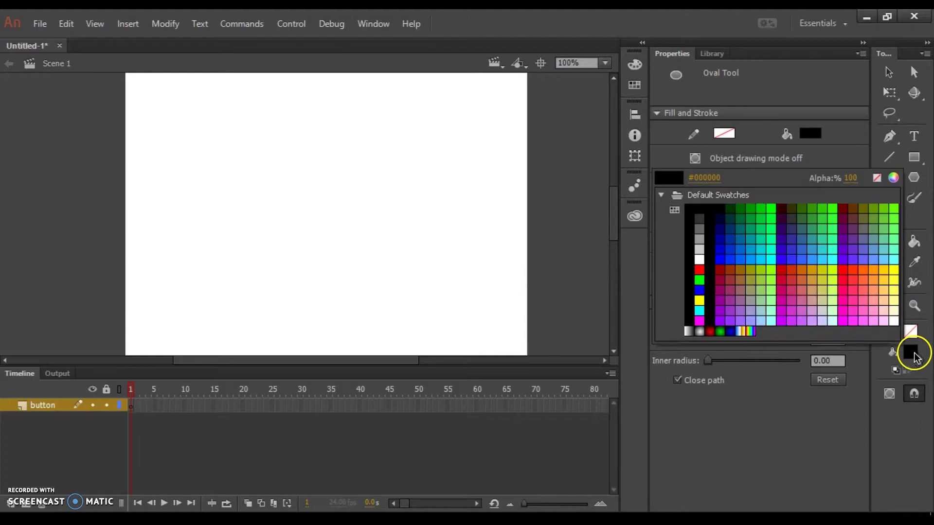
left_click(720, 239)
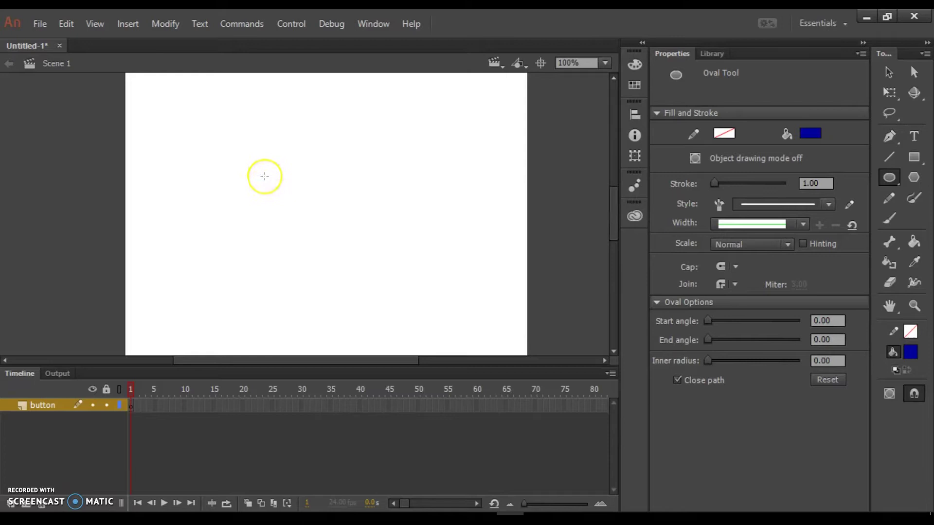
left_click_drag(246, 201, 365, 269)
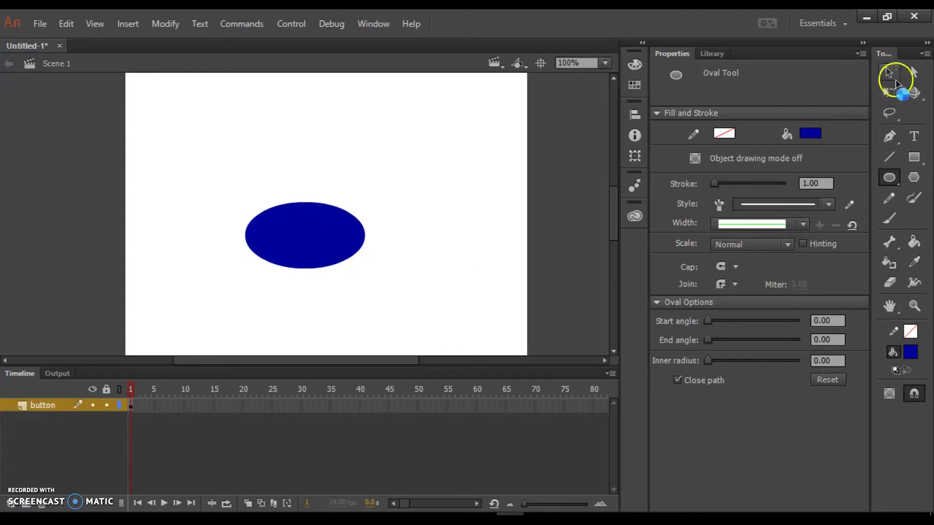
left_click(897, 75)
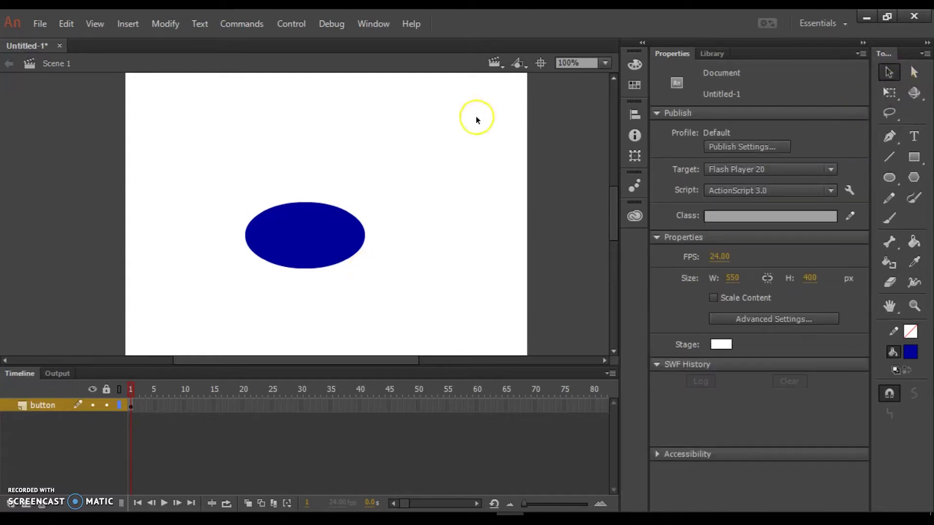
mouse_move(316, 229)
left_mouse_down()
mouse_move(339, 229)
mouse_move(334, 214)
left_mouse_up()
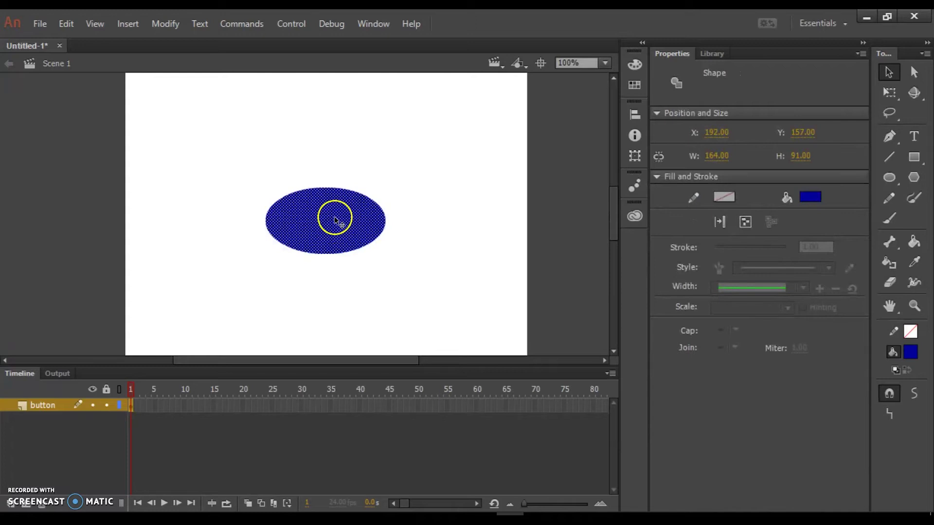
Step: Add the white static text PLAY on the blue oval in 12 pt Times New Roman
left_click(916, 142)
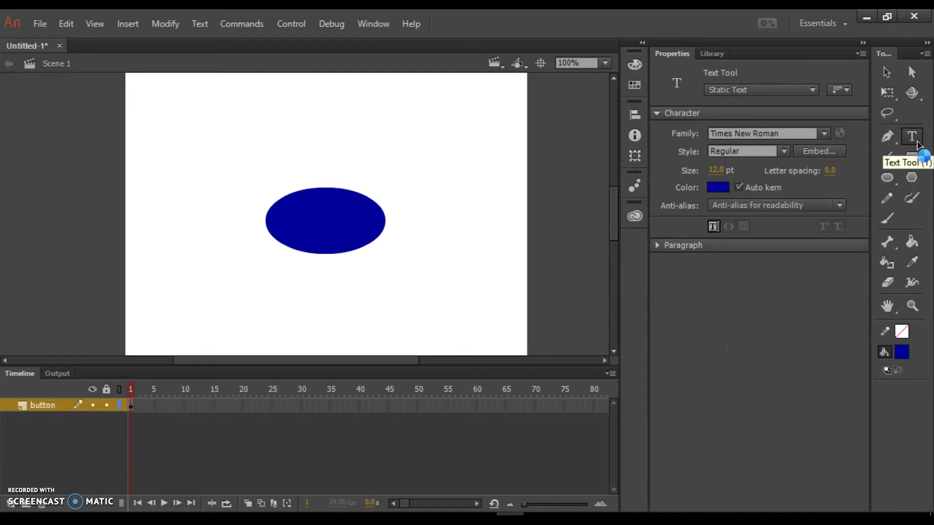
left_click(902, 351)
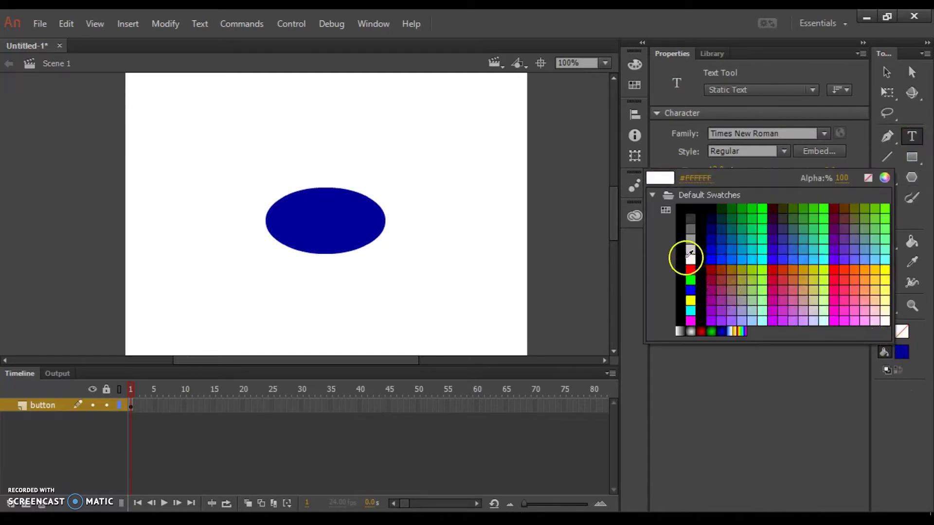
left_click(691, 258)
left_click_drag(291, 211, 347, 235)
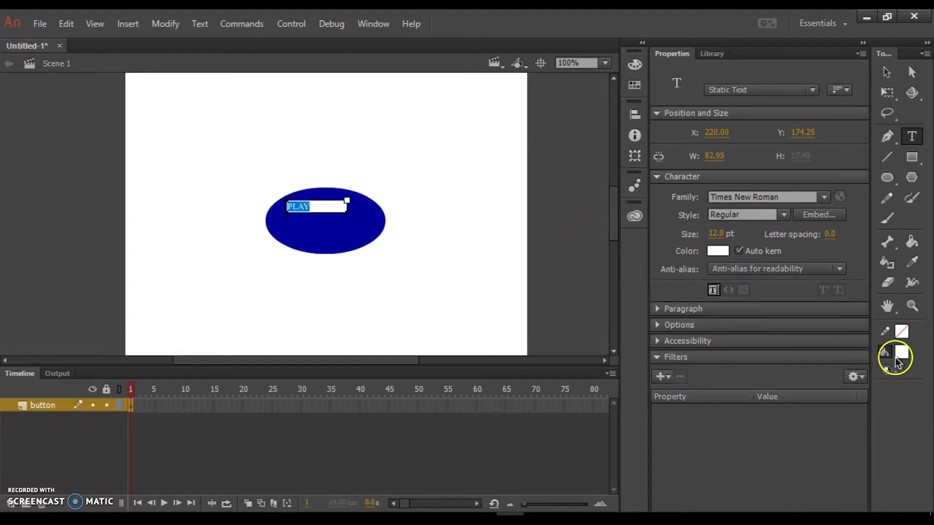
Step: Set the PLAY text to white at 30 pt and centre it inside the oval
left_click(720, 250)
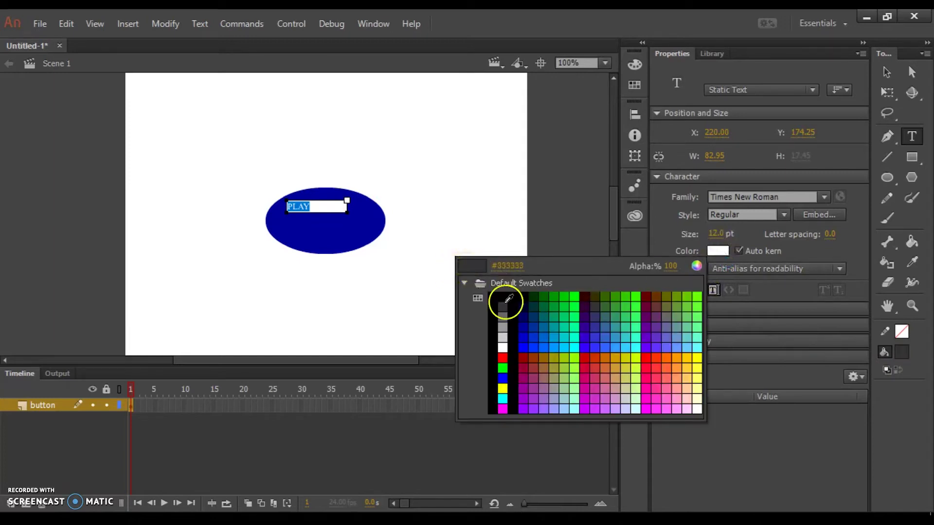
left_click(503, 348)
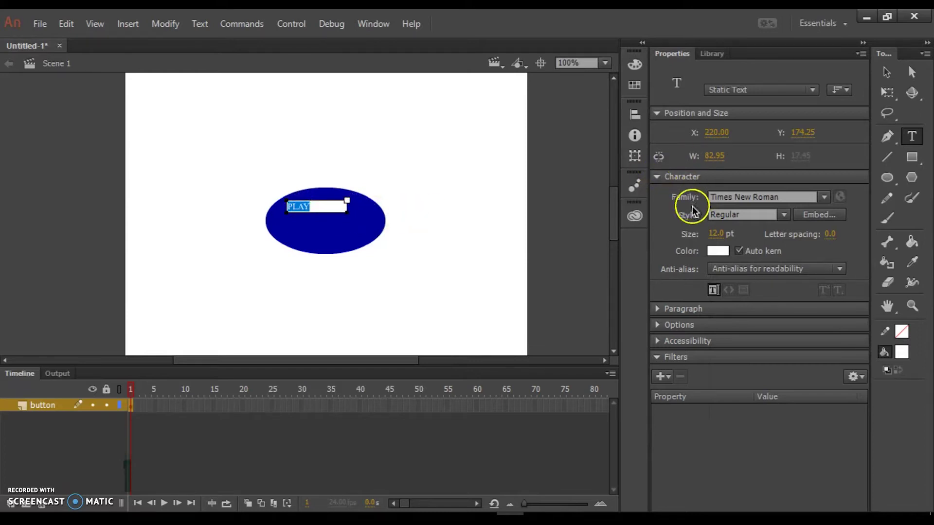
left_click_drag(713, 236, 729, 234)
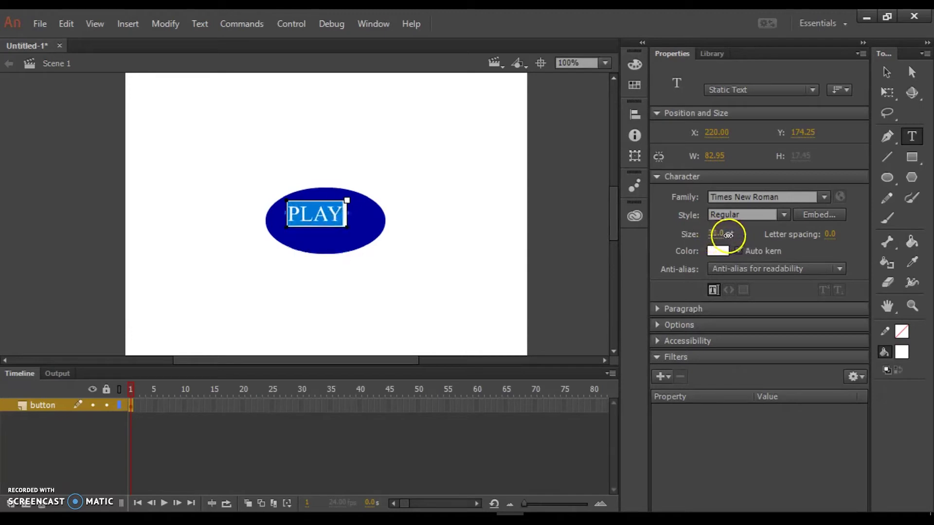
left_click_drag(306, 214, 316, 216)
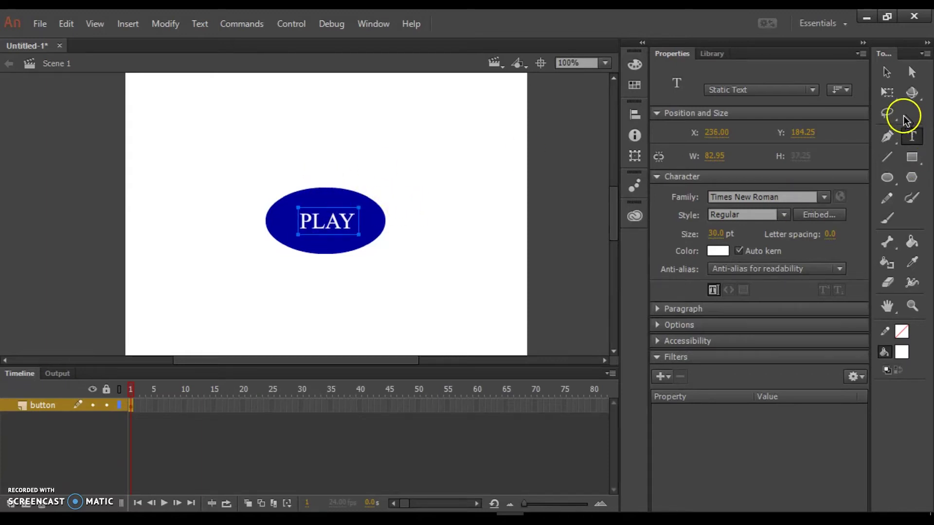
Step: Convert the oval and its PLAY text together into a symbol of type Button named Symbol 1
left_click(887, 73)
left_click_drag(234, 150, 414, 301)
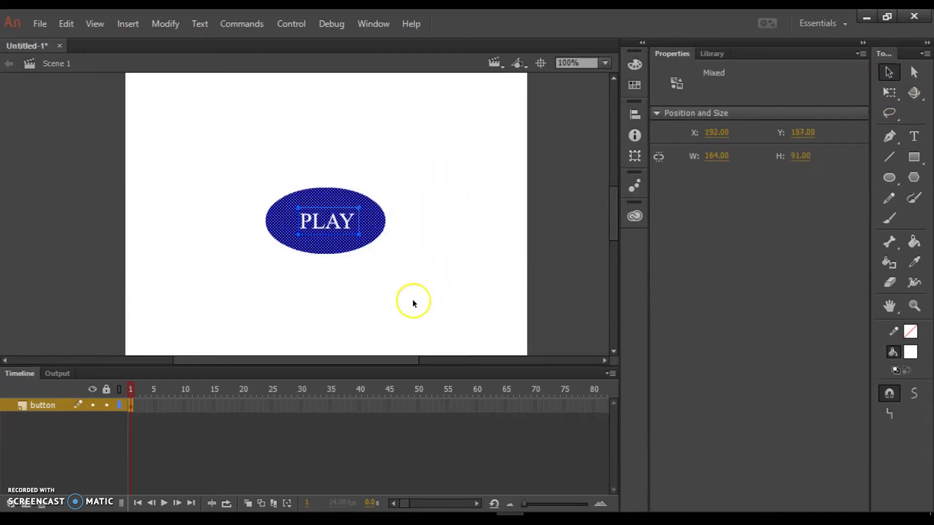
right_click(323, 218)
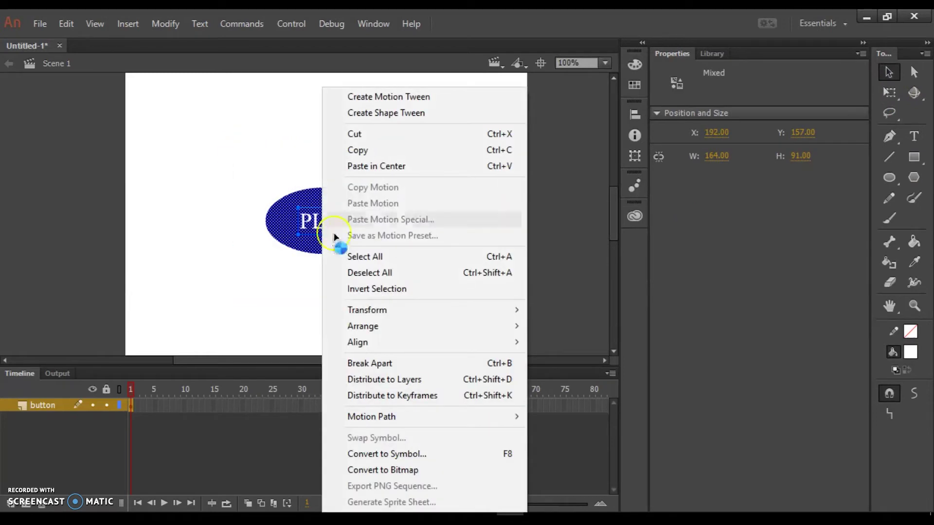
left_click(392, 454)
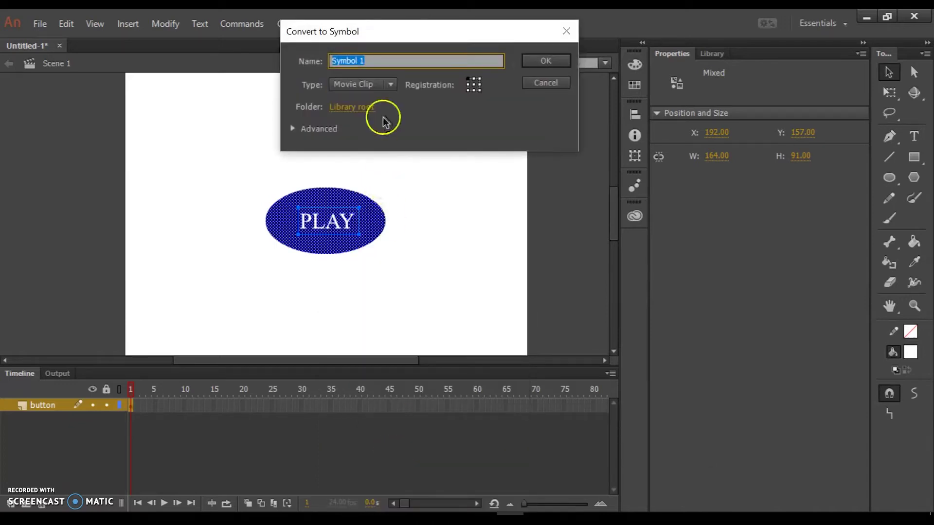
left_click(380, 86)
left_click(368, 116)
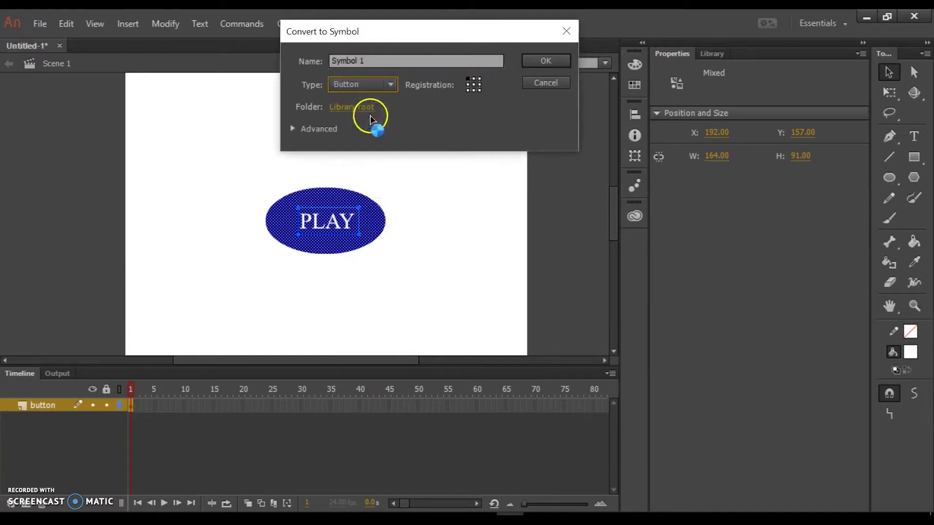
left_click(530, 59)
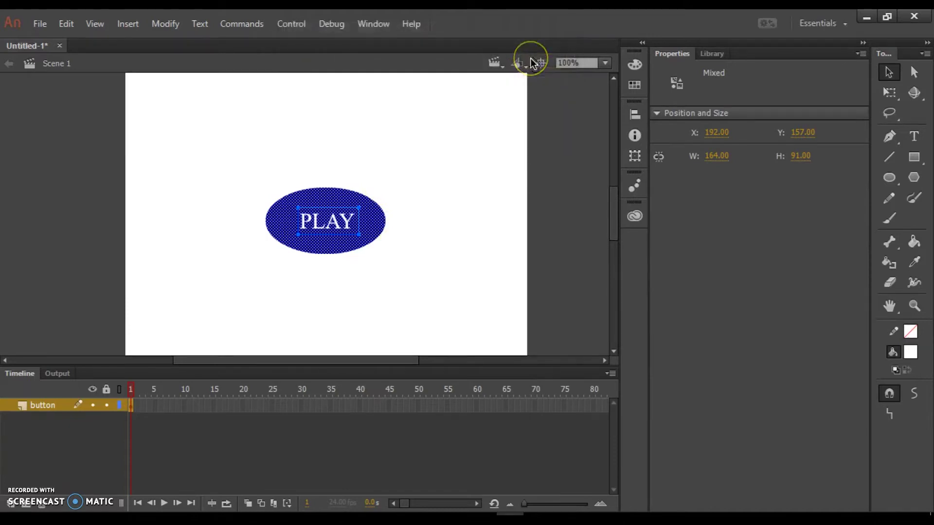
Step: Try to give the button the instance name play
left_click(739, 73)
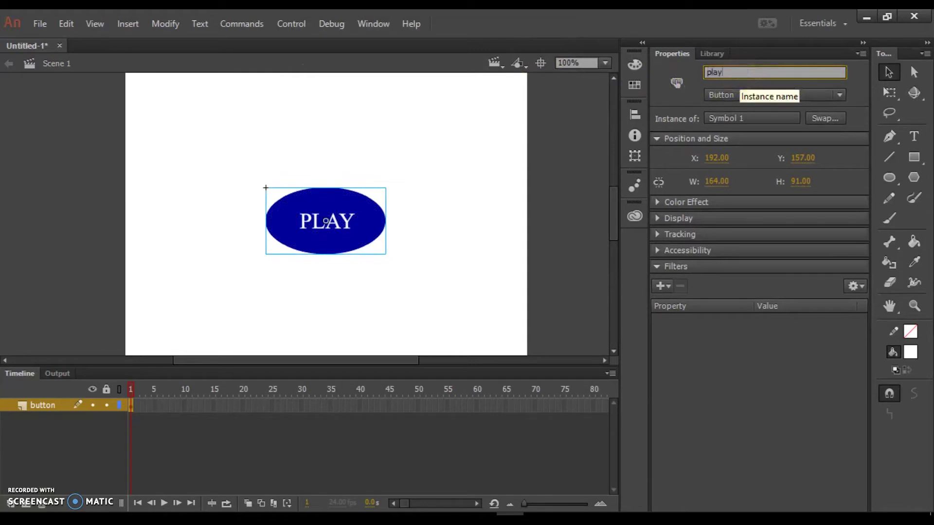
key("Return")
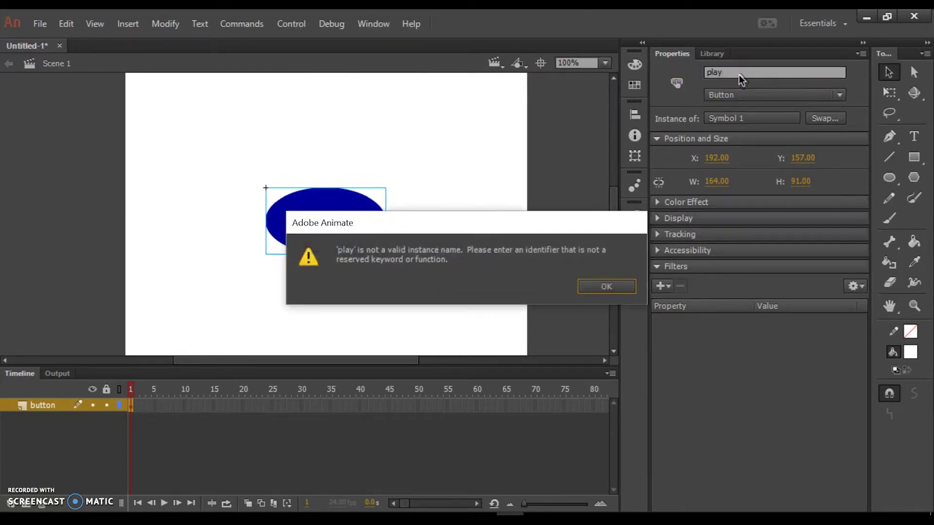
left_click(590, 287)
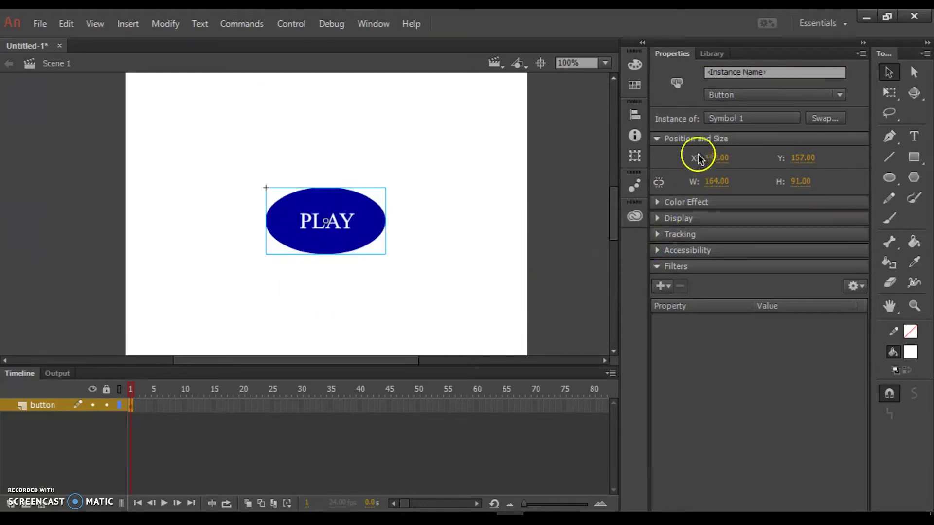
Step: Set the button's instance name to playbutton
left_click(754, 72)
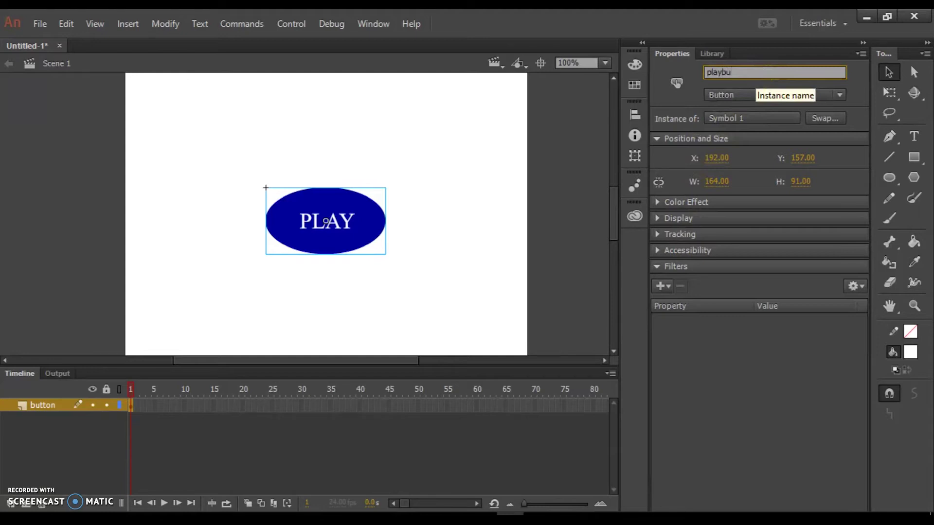
key("Return")
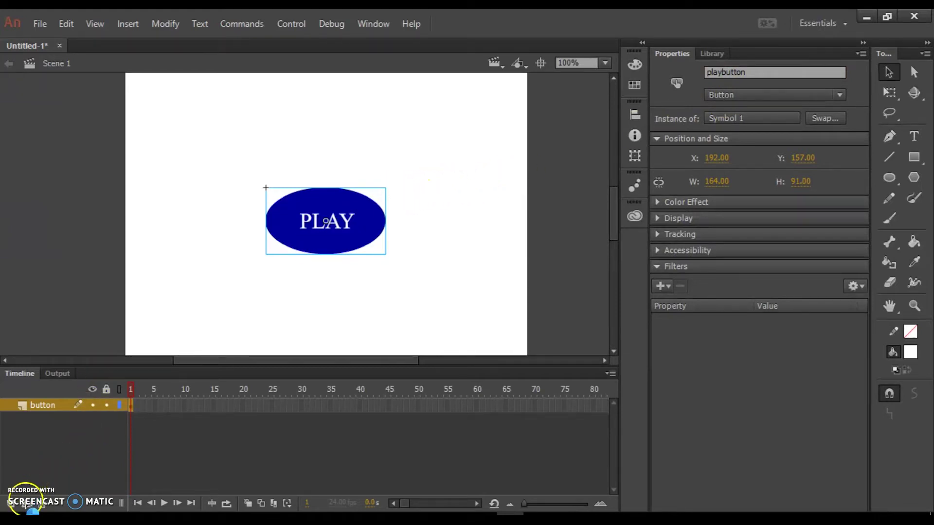
Step: Add a layer named alpha above the button layer and insert a blank keyframe at its frame 2
left_click(11, 505)
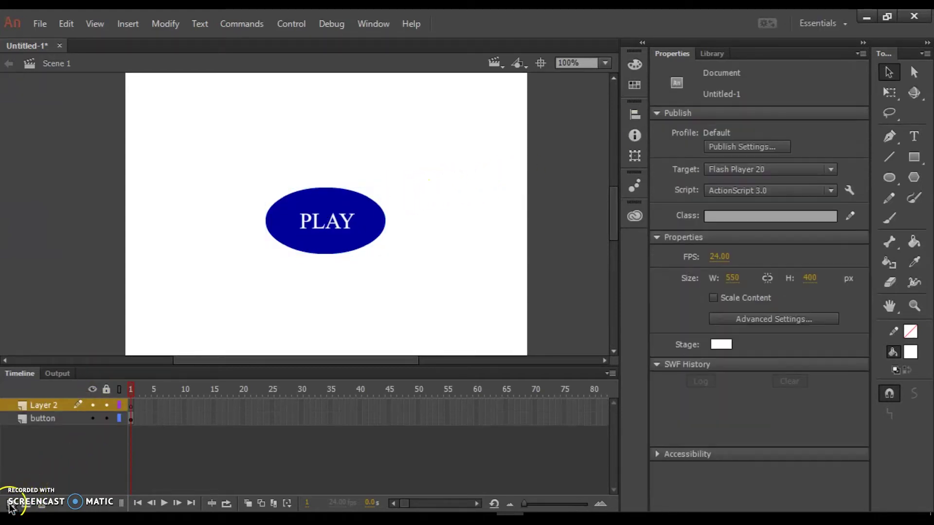
double_click(42, 406)
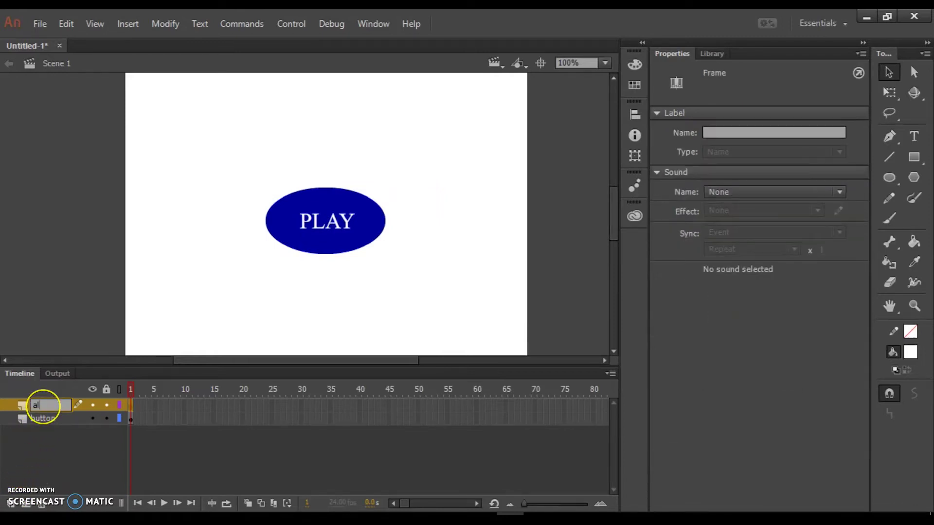
left_click(43, 408)
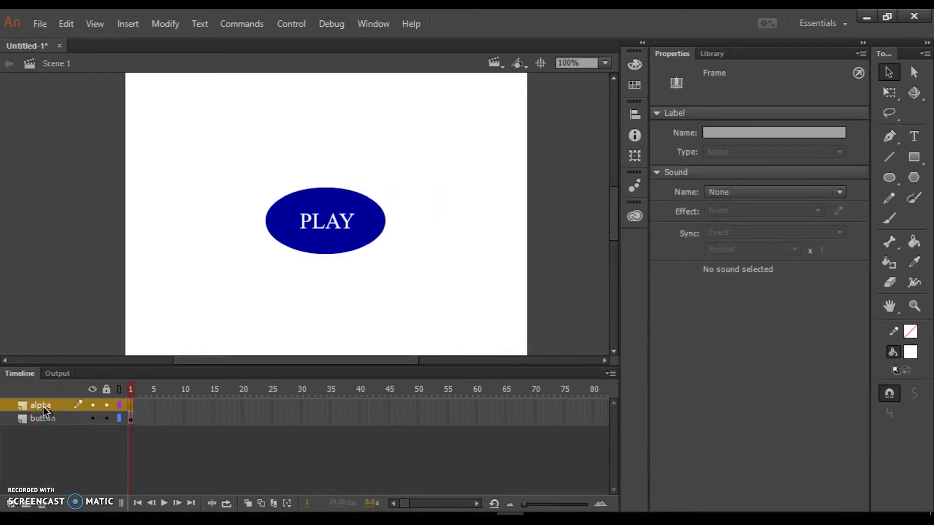
left_click(136, 406)
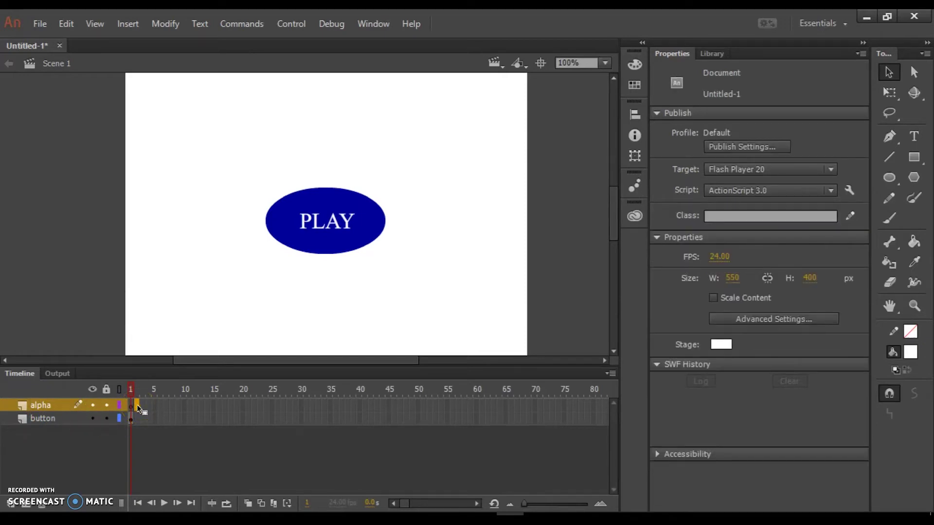
left_click(137, 407)
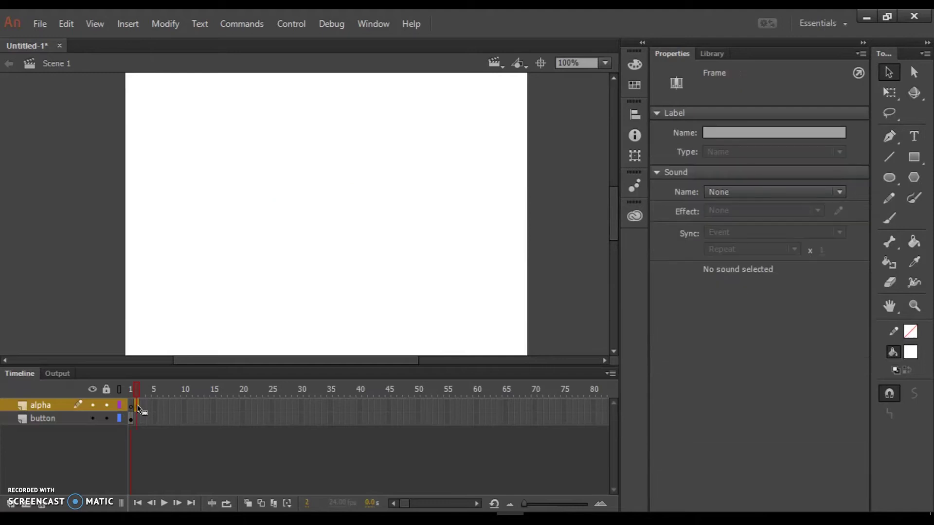
Step: Draw a black rectangle without stroke, about 630 by 464 px, covering the whole stage at frame 2 of the alpha layer
left_click(915, 158)
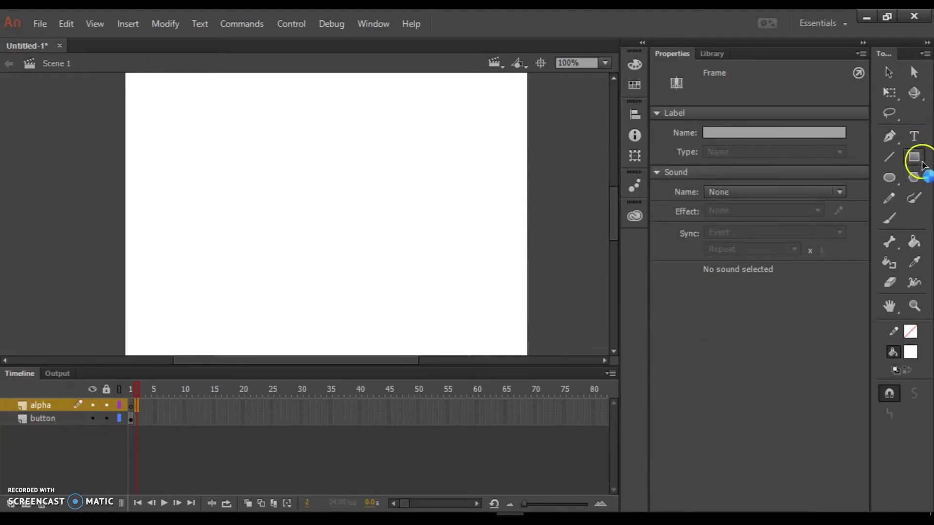
left_click(910, 350)
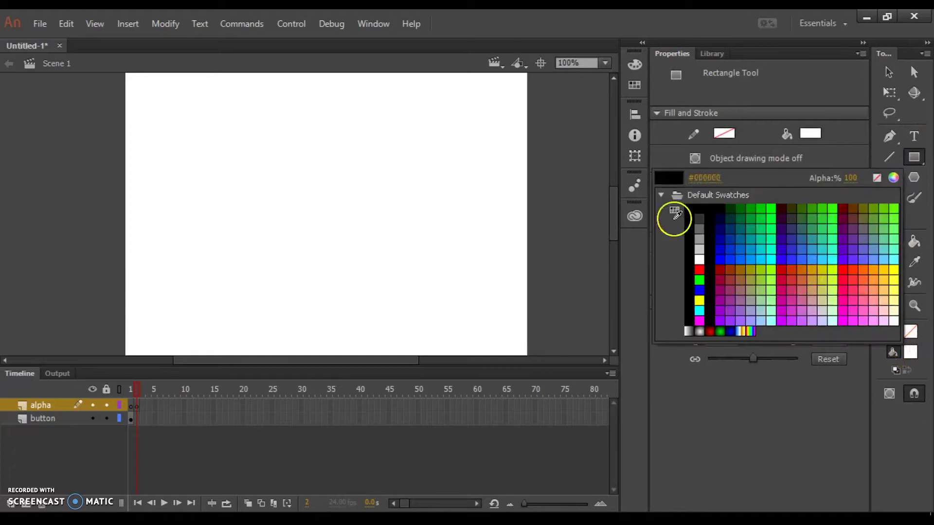
left_click(700, 204)
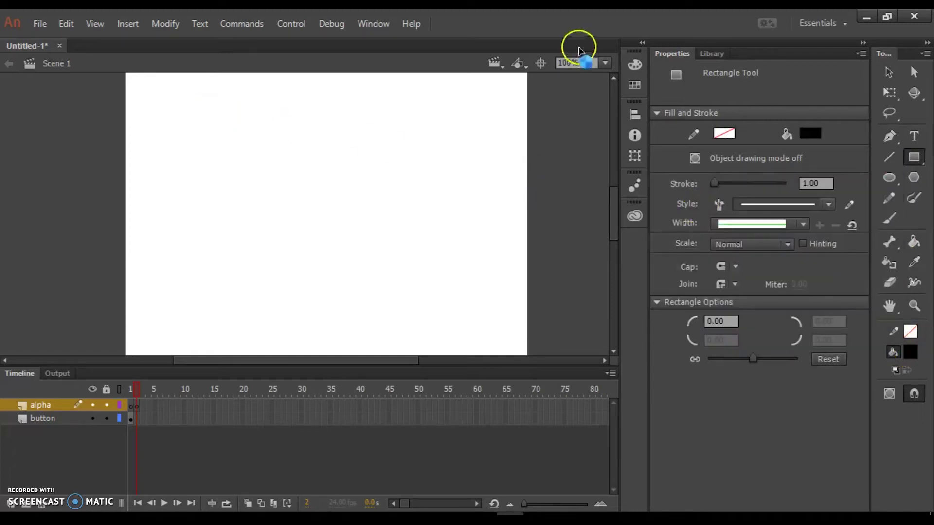
left_click(606, 63)
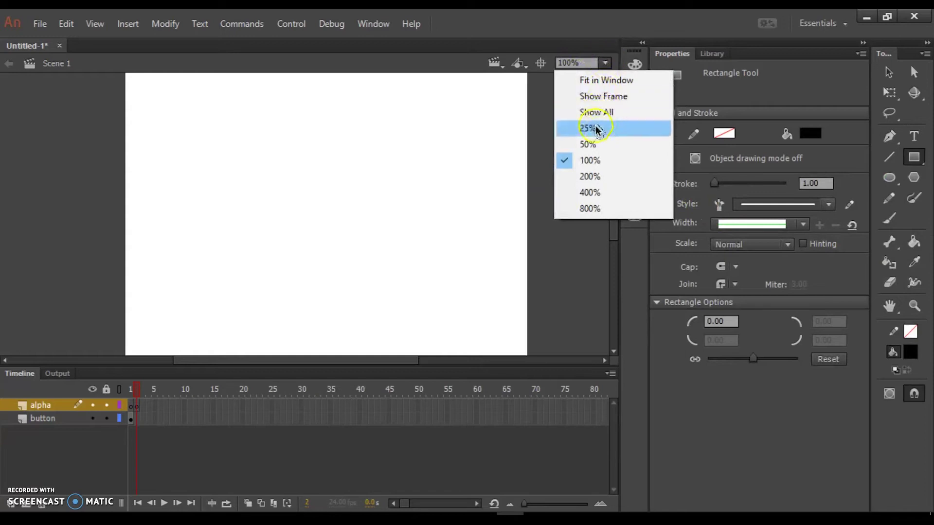
left_click(588, 145)
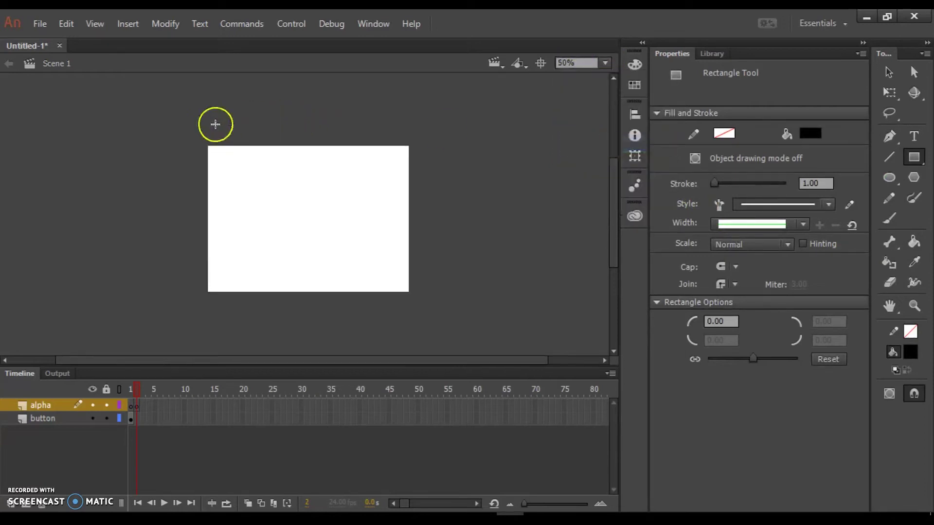
left_click_drag(193, 132, 423, 302)
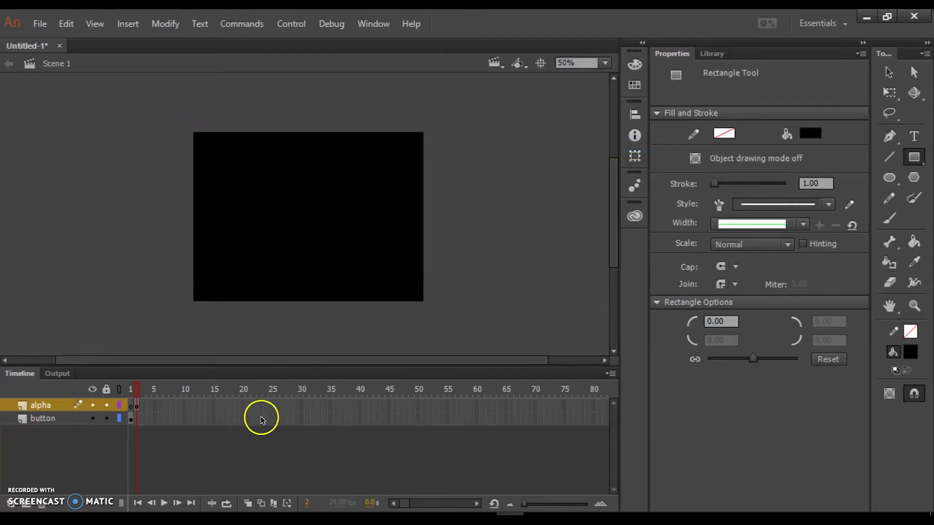
Step: Insert a keyframe at frame 40 of the alpha layer and create a classic tween between frames 2 and 40
left_click(360, 406)
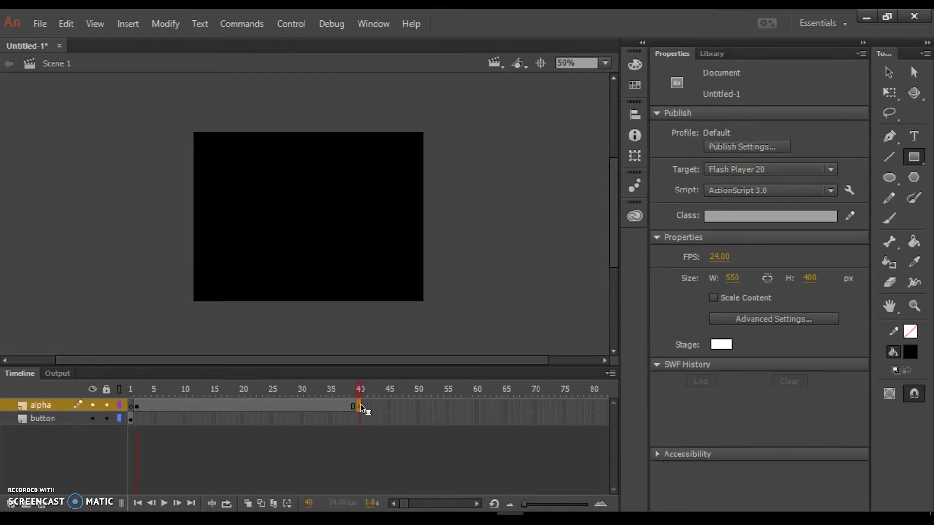
key("F6")
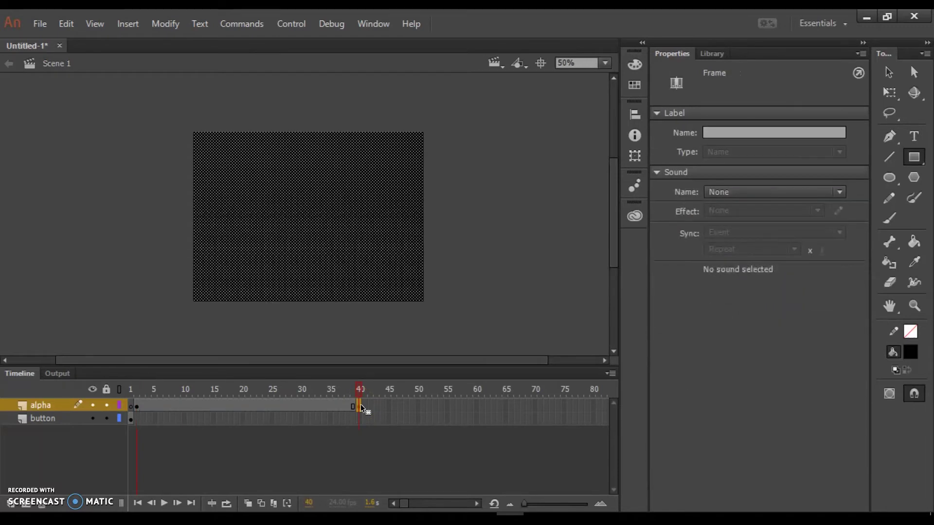
right_click(279, 403)
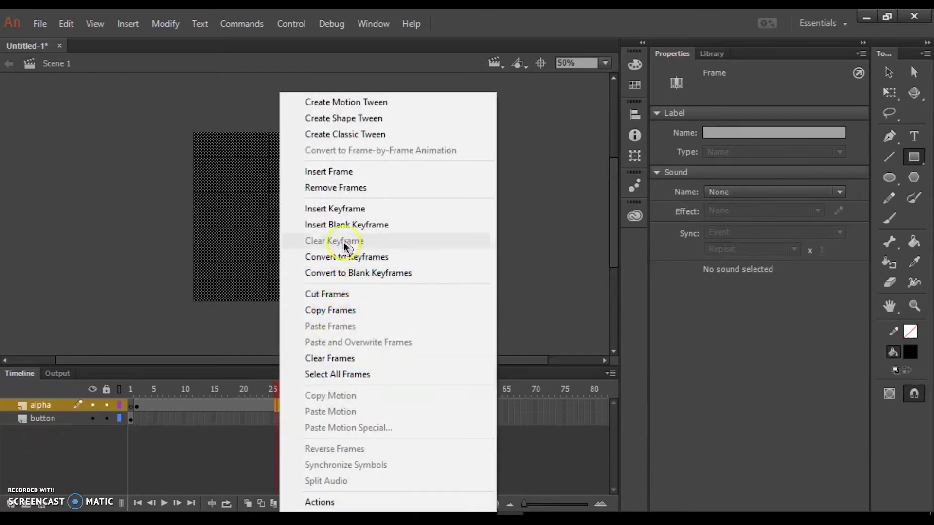
left_click(362, 136)
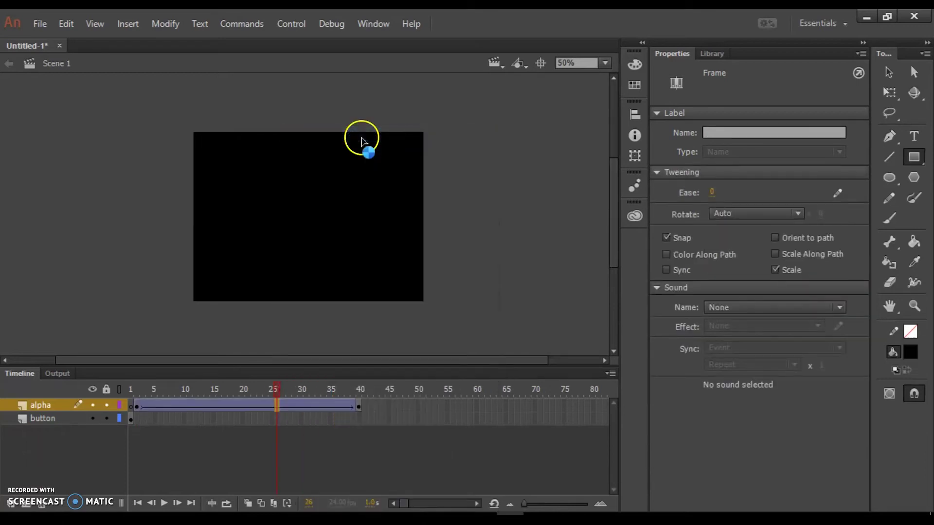
Step: Apply an Alpha color effect of 81% to the black rectangle at frame 40
left_click(358, 404)
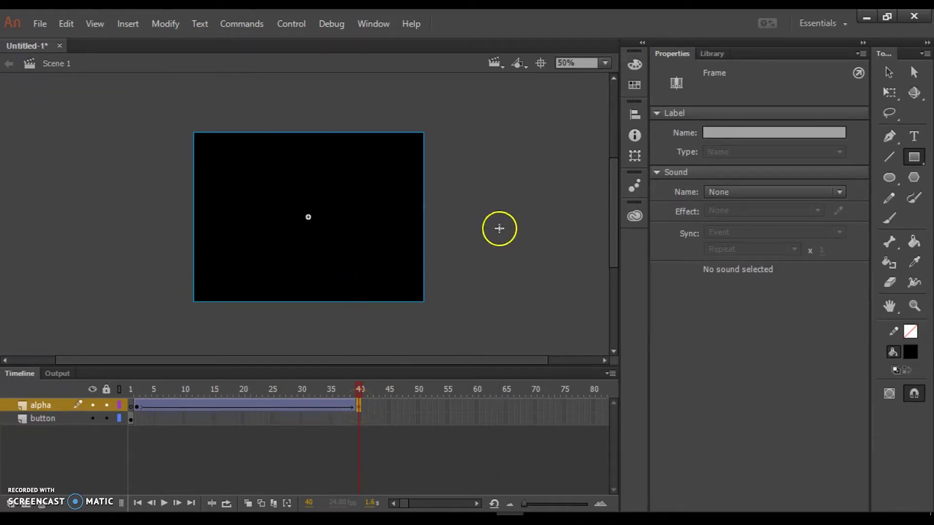
left_click(890, 71)
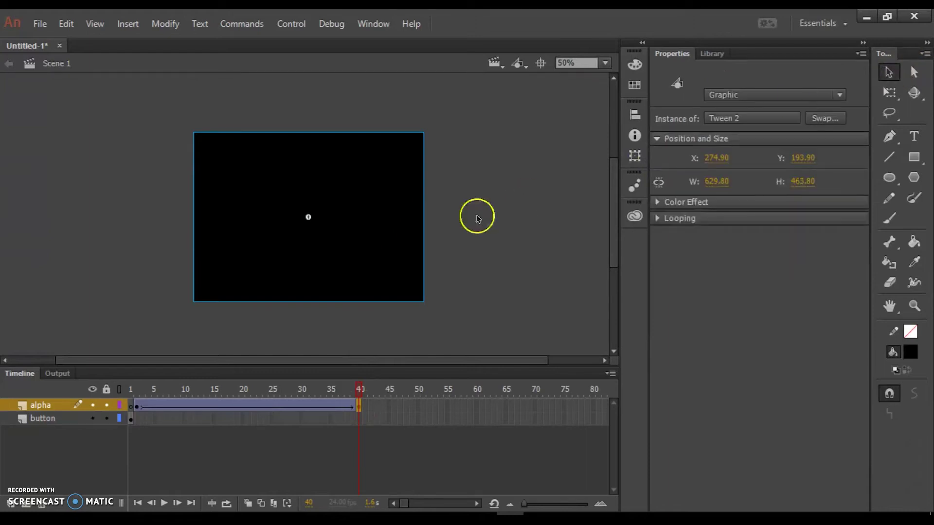
left_click(451, 225)
left_click(360, 223)
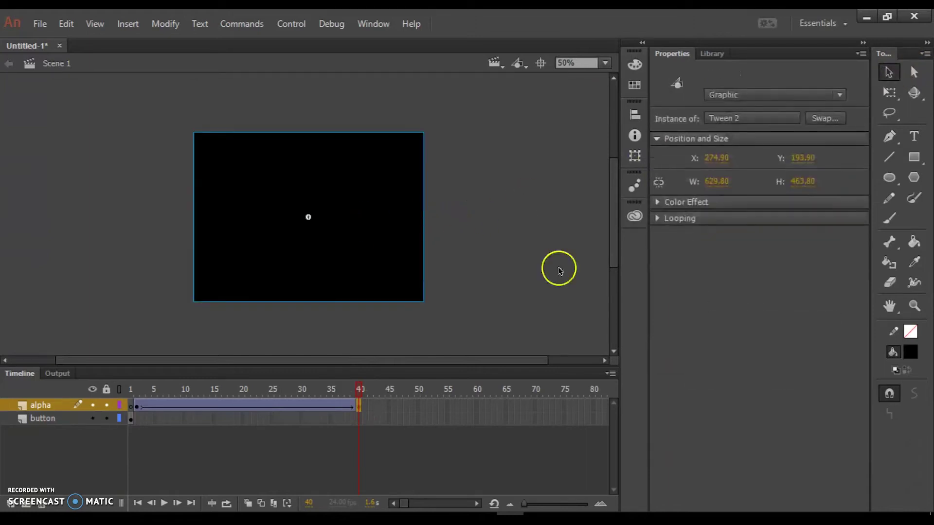
left_click(656, 202)
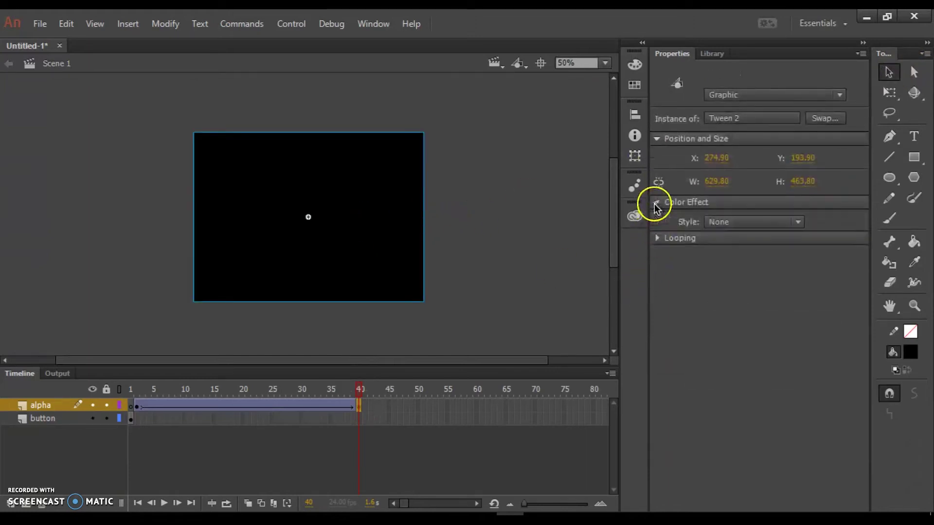
left_click(698, 222)
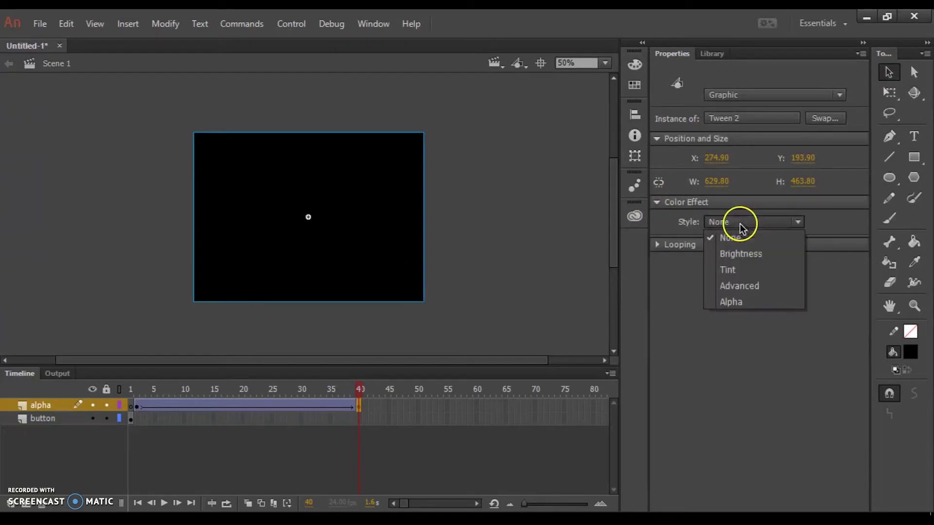
left_click(734, 303)
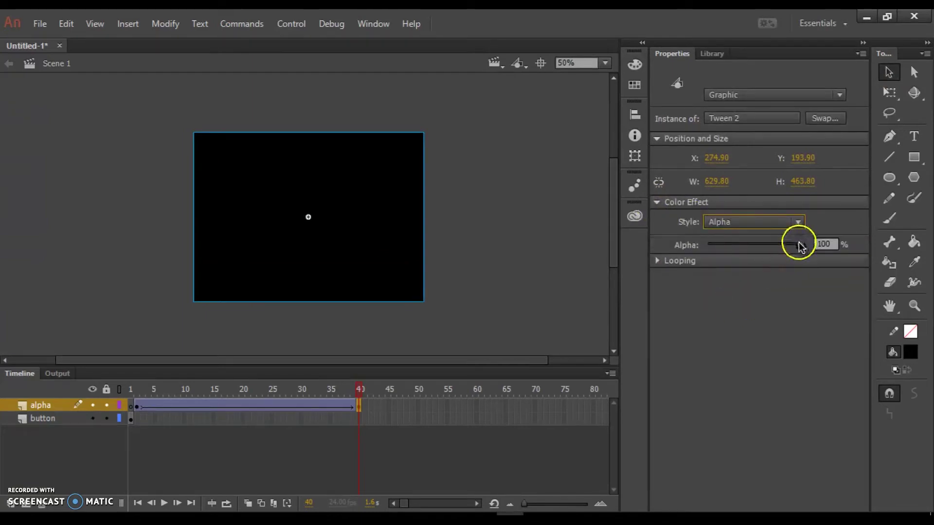
left_click_drag(799, 246, 781, 246)
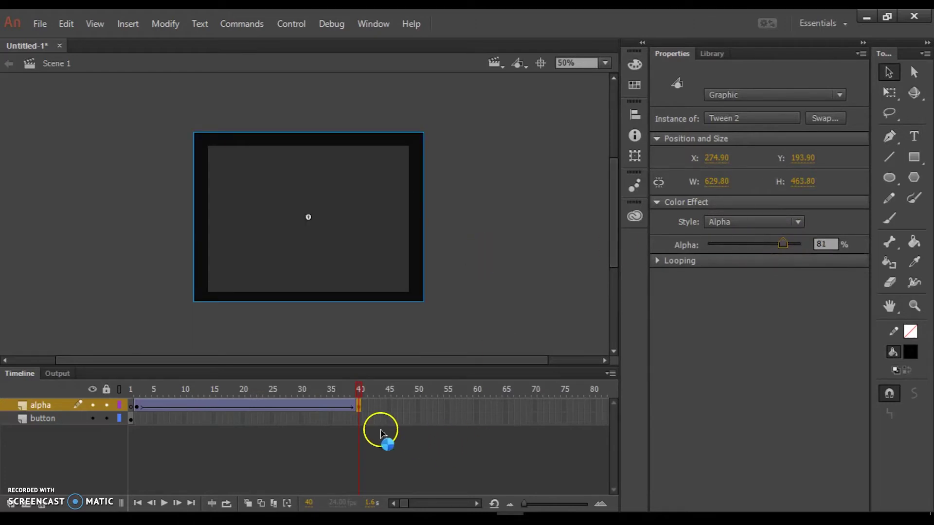
Step: Add a layer named loading above the alpha layer and insert a blank keyframe at its frame 41
left_click(11, 506)
left_click(47, 408)
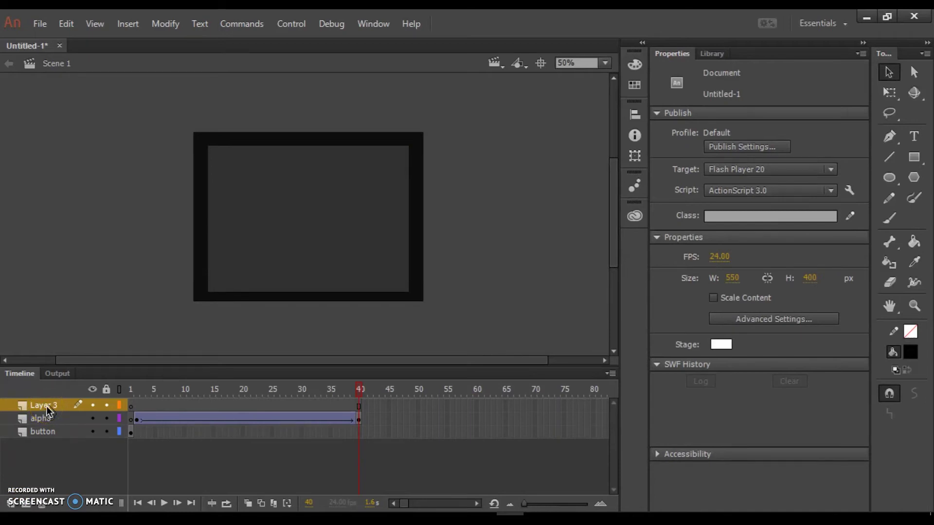
double_click(46, 407)
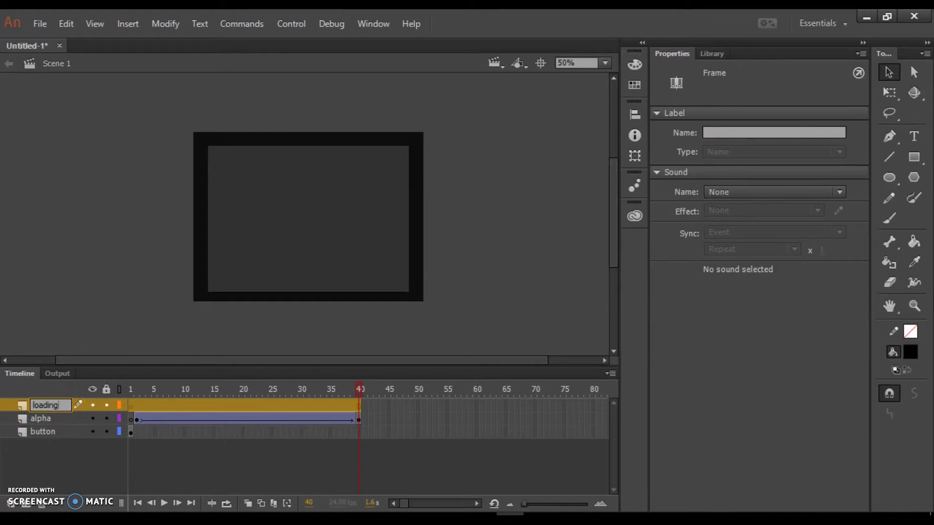
key("Return")
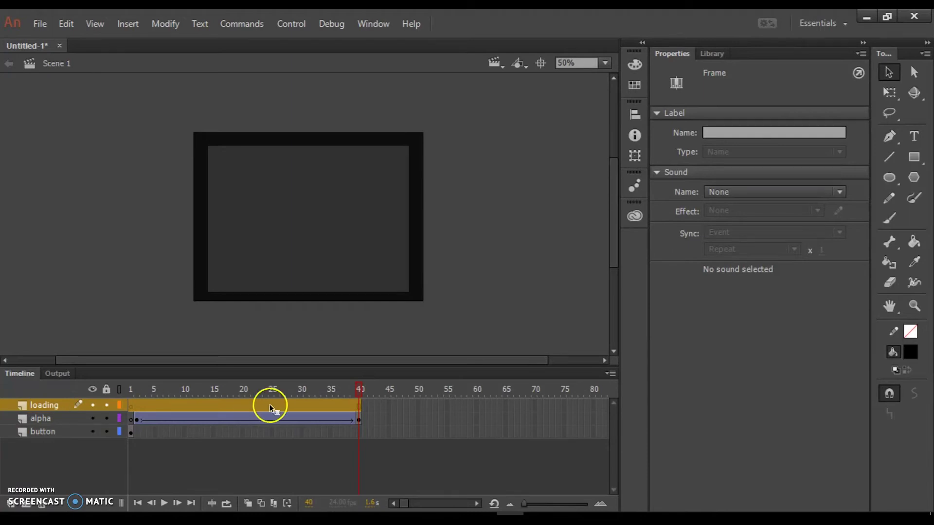
left_click(365, 407)
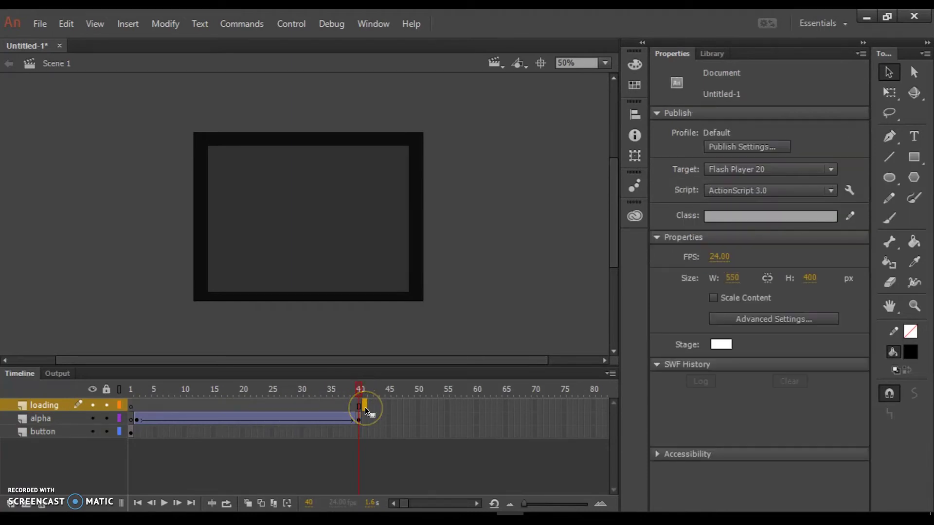
left_click(364, 407)
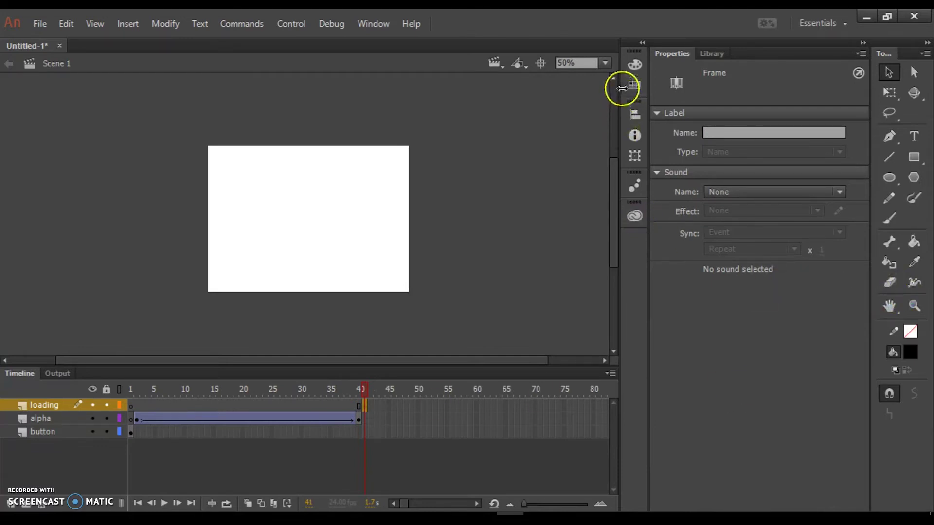
Step: Draw a red rectangular bar with a black outline, about 350 by 48 px, across the stage on the loading layer's frame 41
left_click(605, 64)
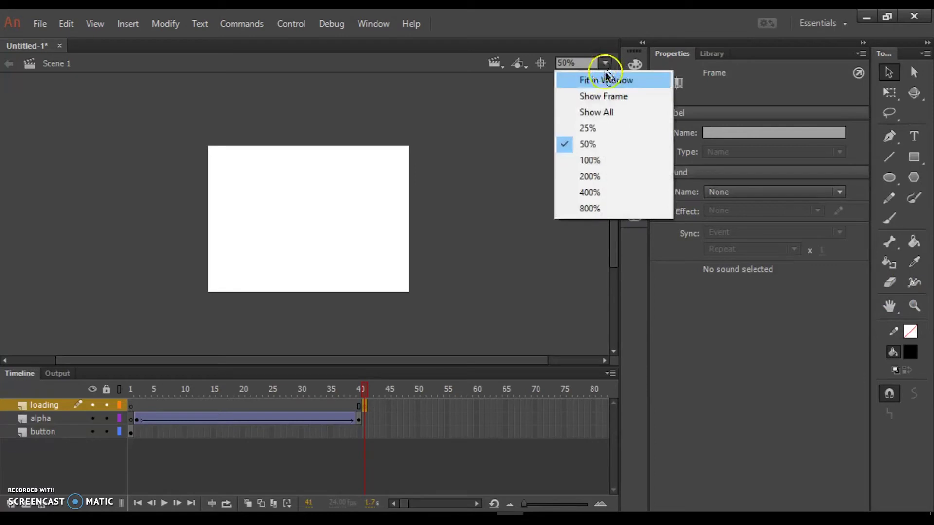
left_click(589, 160)
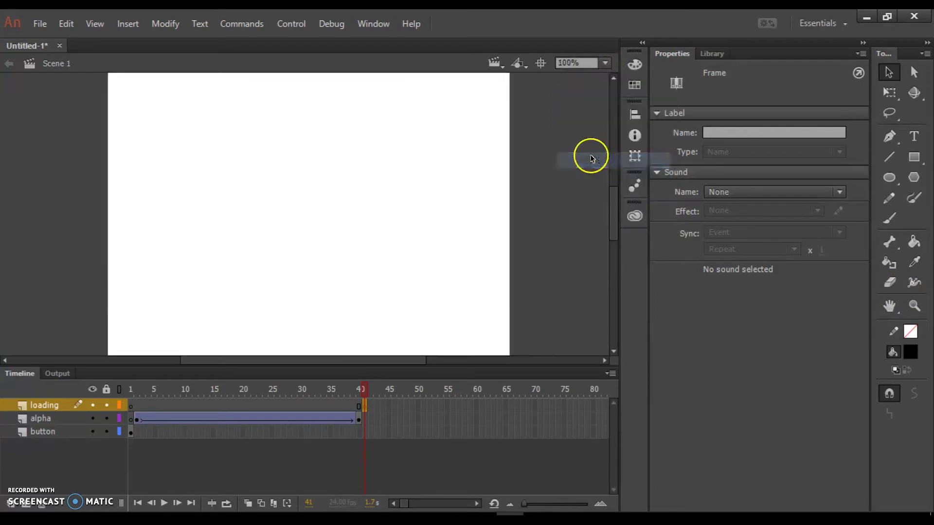
left_click(914, 157)
left_click(911, 331)
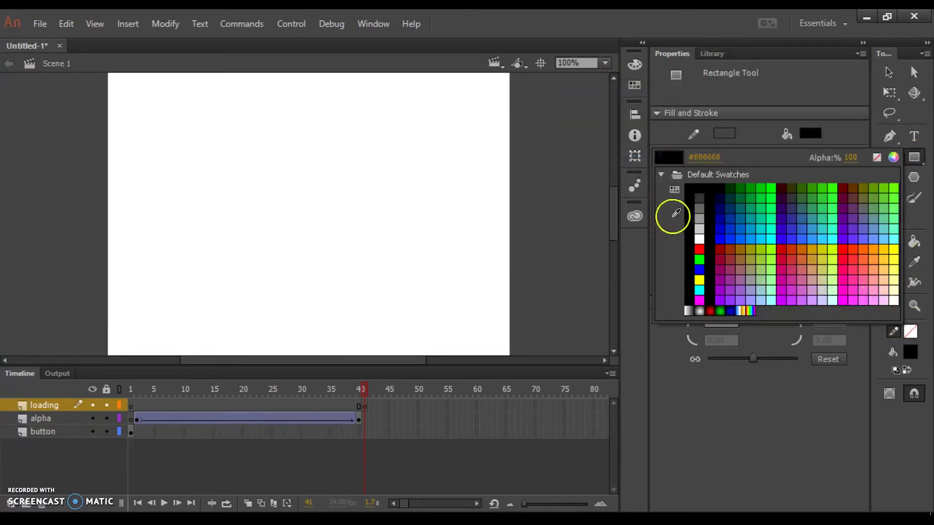
left_click(700, 189)
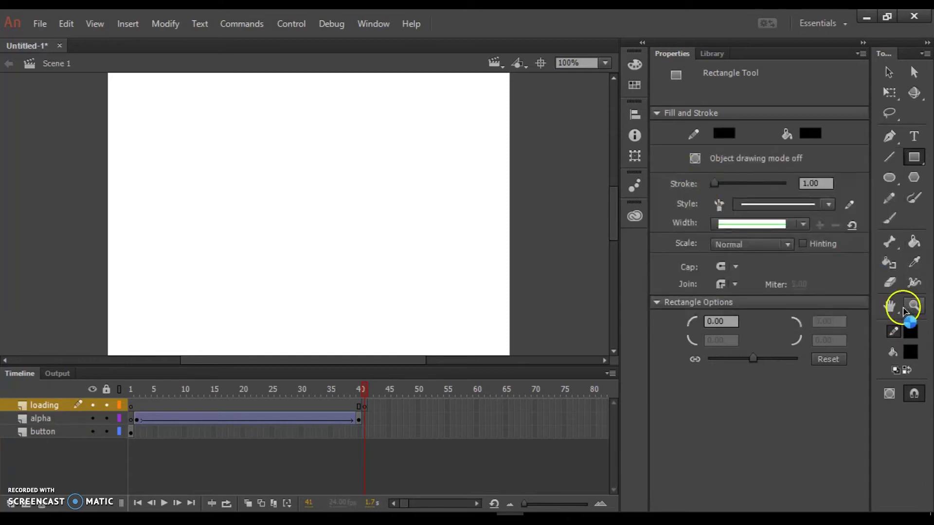
left_click(909, 352)
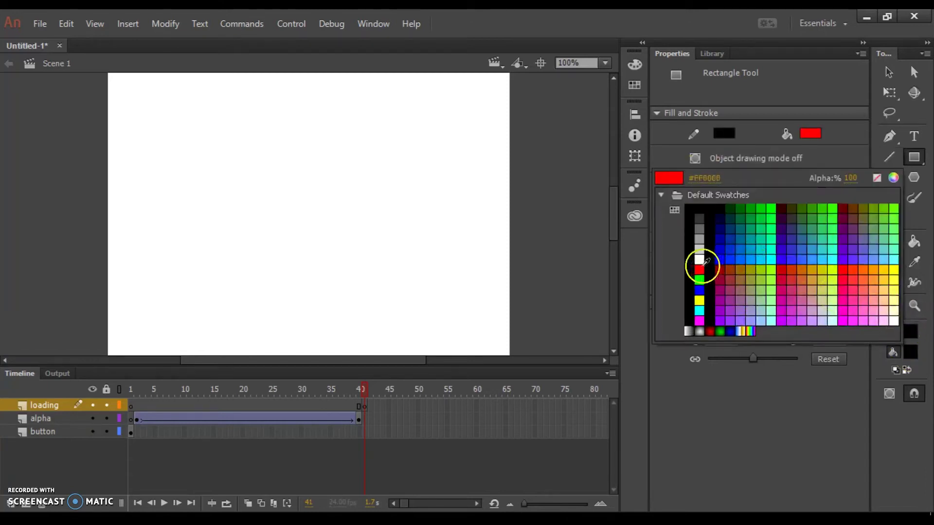
left_click(699, 269)
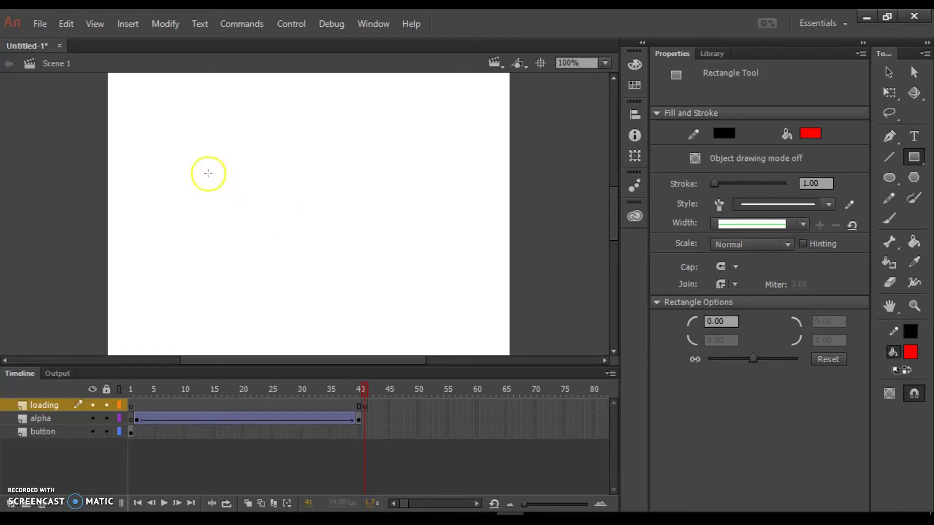
mouse_move(181, 170)
left_mouse_down()
mouse_move(207, 196)
mouse_move(302, 208)
mouse_move(402, 203)
mouse_move(439, 215)
mouse_move(437, 204)
left_mouse_up()
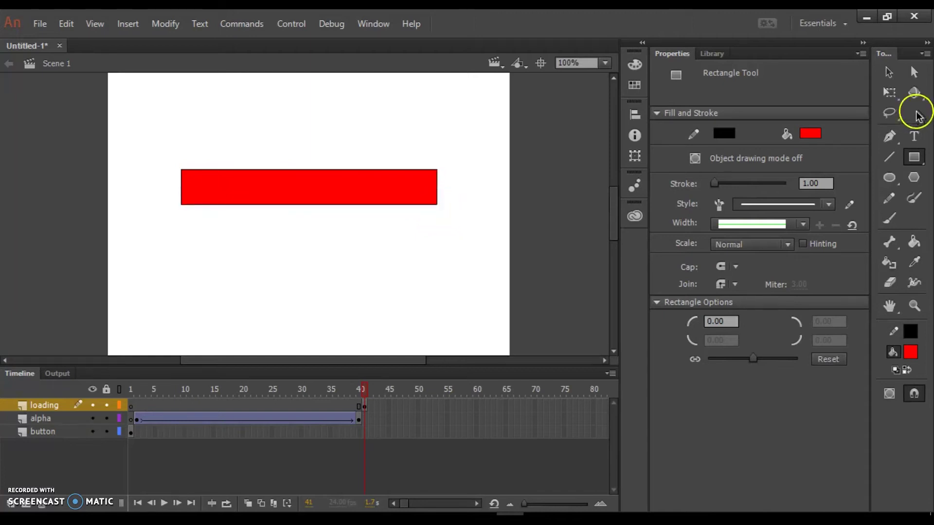
Step: Convert only the red fill of the bar on the loading layer's frame 41 to a Graphic symbol named Symbol 2
left_click(889, 73)
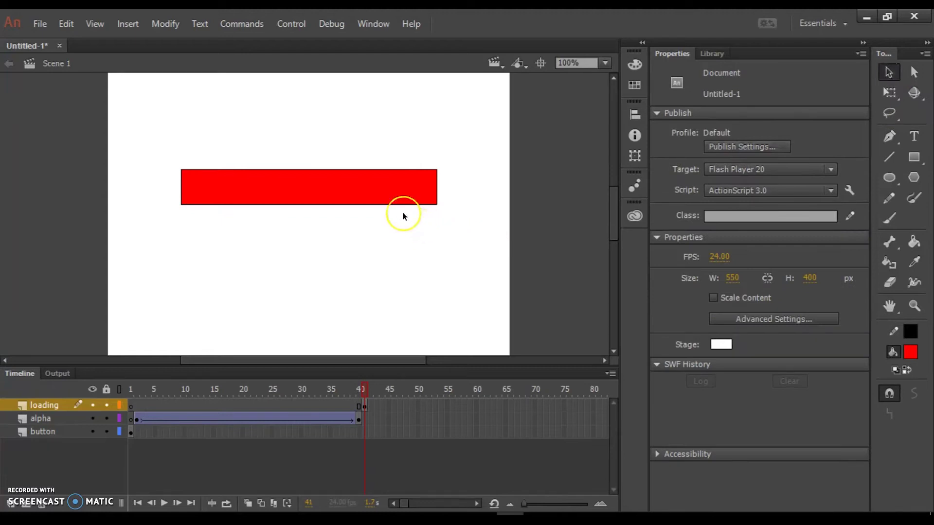
left_click(369, 192)
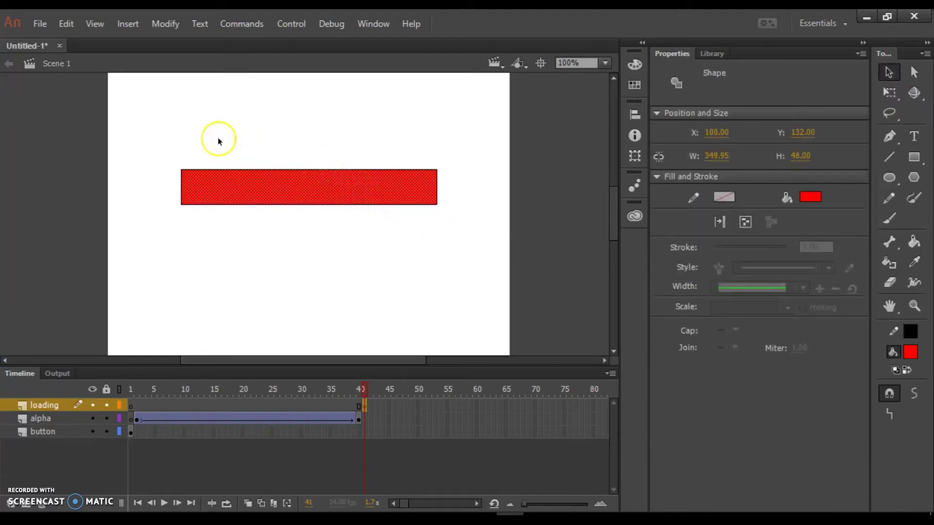
mouse_move(150, 134)
left_mouse_down()
mouse_move(387, 272)
mouse_move(489, 291)
mouse_move(481, 274)
left_mouse_up()
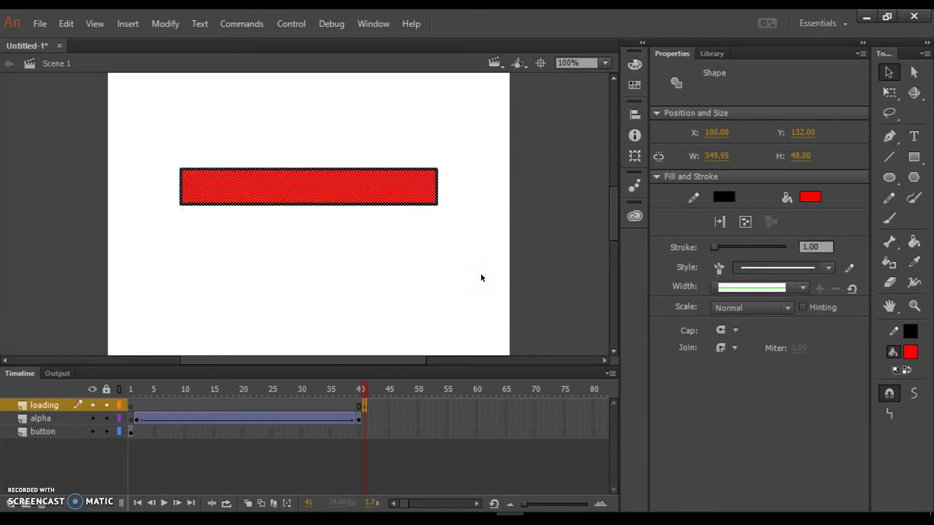
left_click(212, 142)
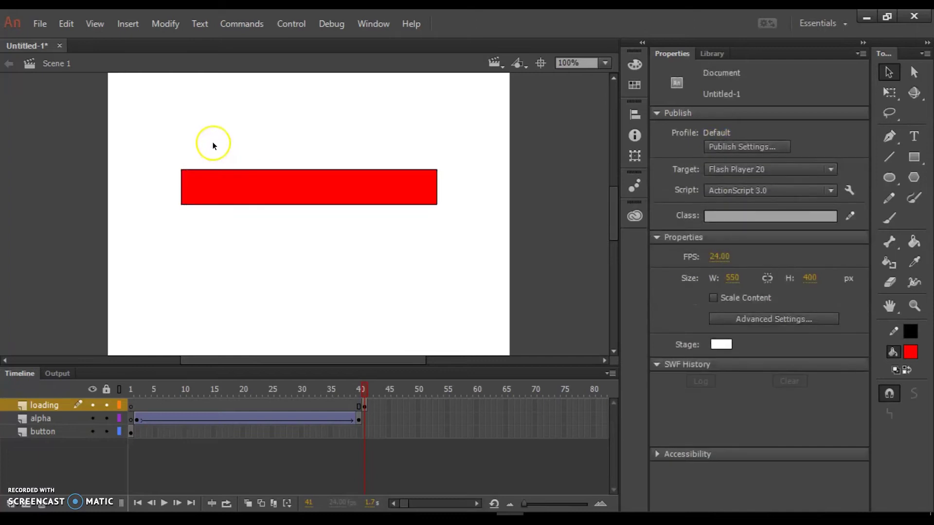
left_click(269, 186)
right_click(276, 190)
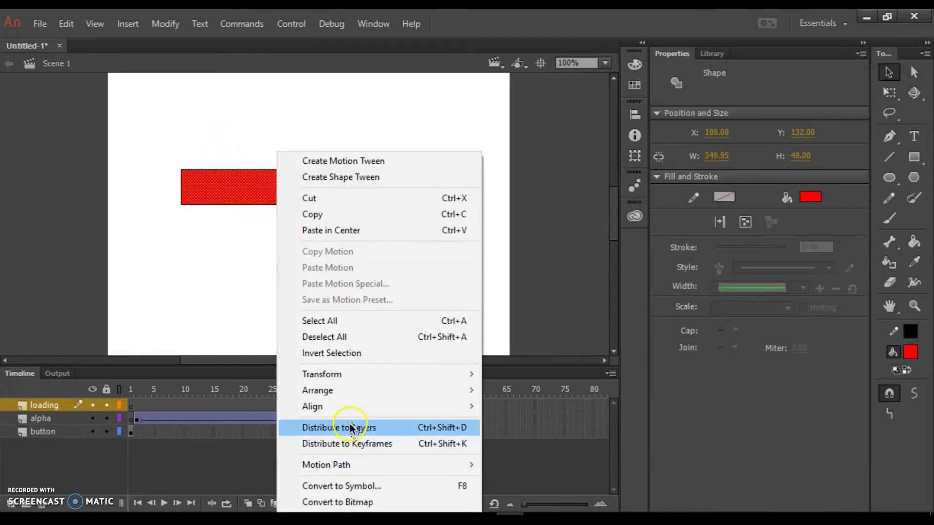
left_click(346, 486)
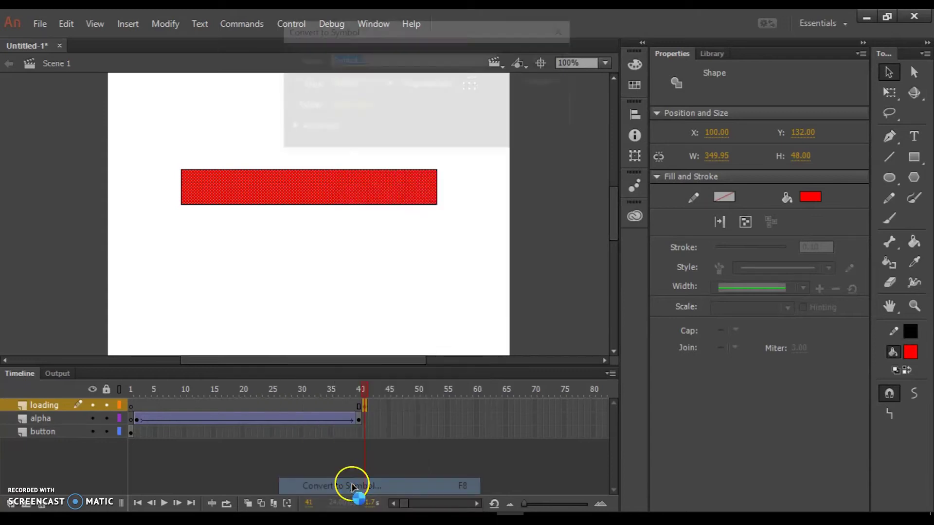
left_click(361, 84)
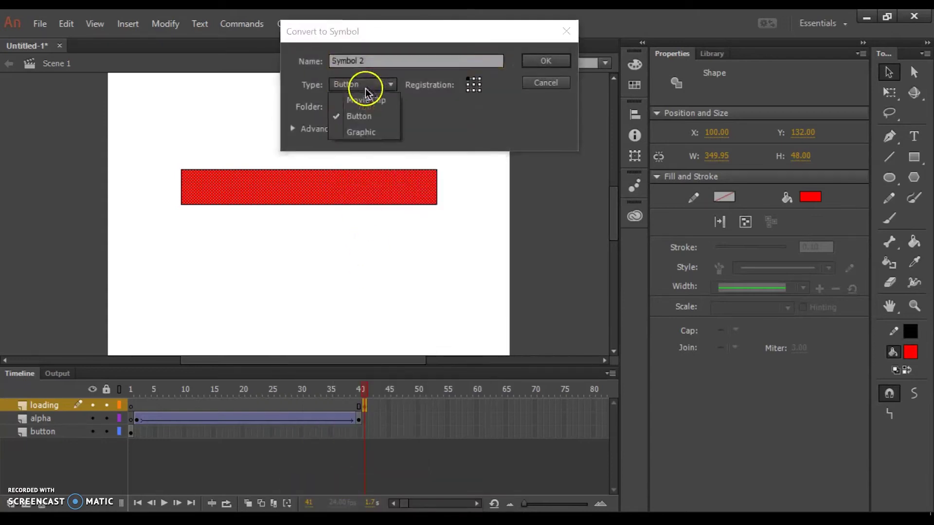
left_click(359, 134)
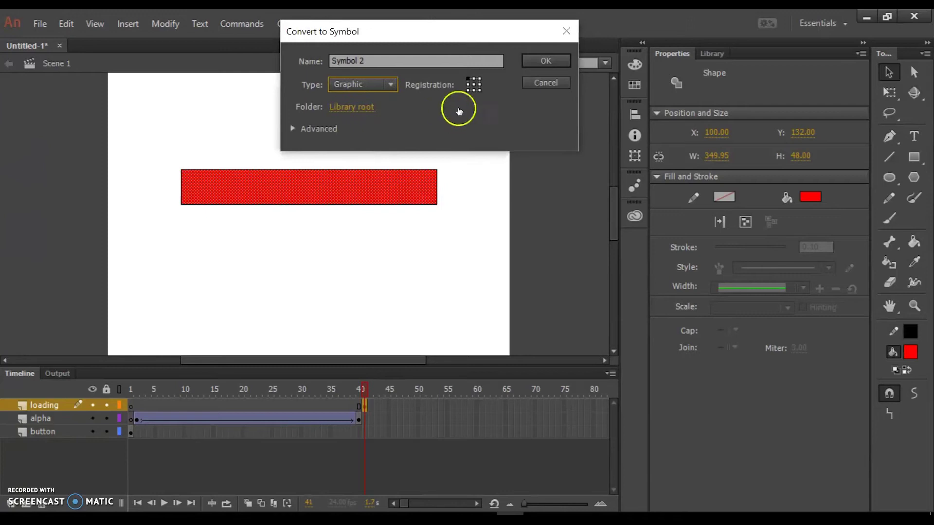
left_click(543, 57)
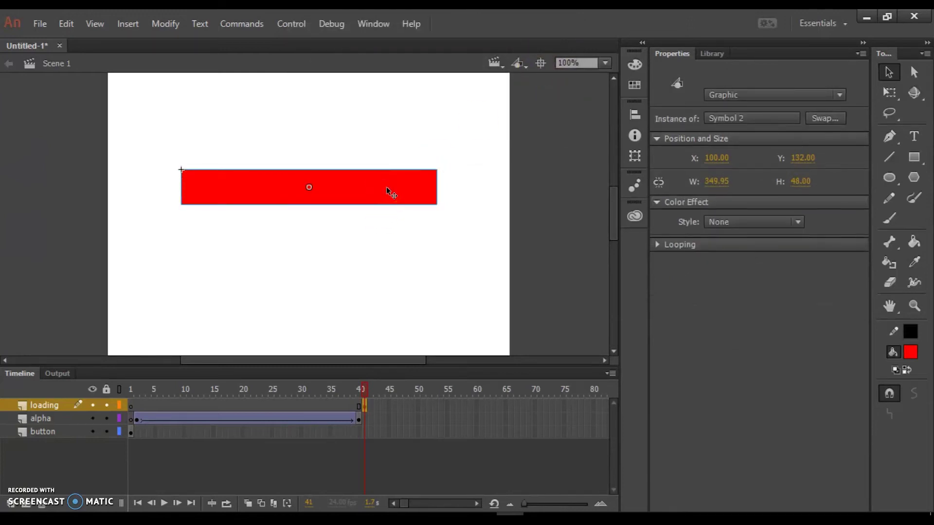
Step: Free-transform the red bar at frame 41: move its transformation point to its left edge and narrow it to about 49 px wide
key("ctrl+t")
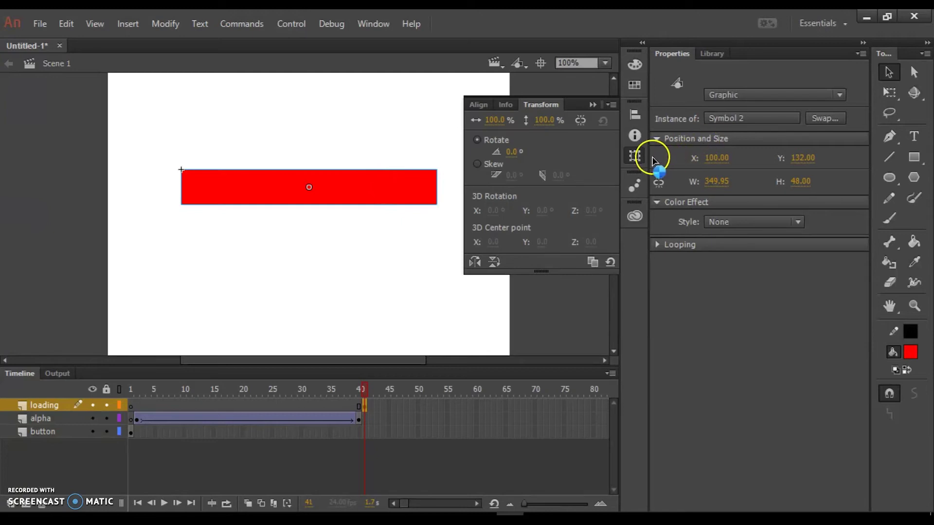
left_click(635, 156)
left_click(399, 218)
left_click(379, 194)
right_click(379, 194)
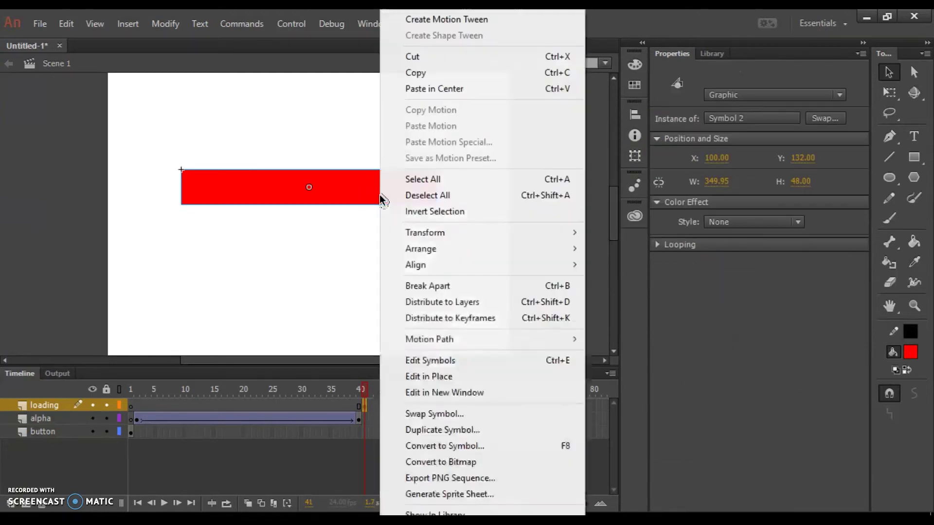
mouse_move(508, 232)
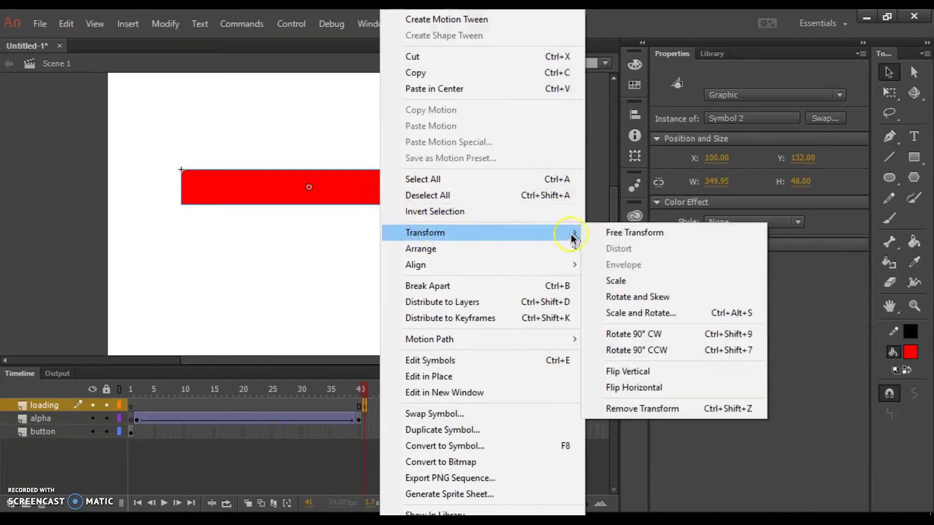
left_click(599, 233)
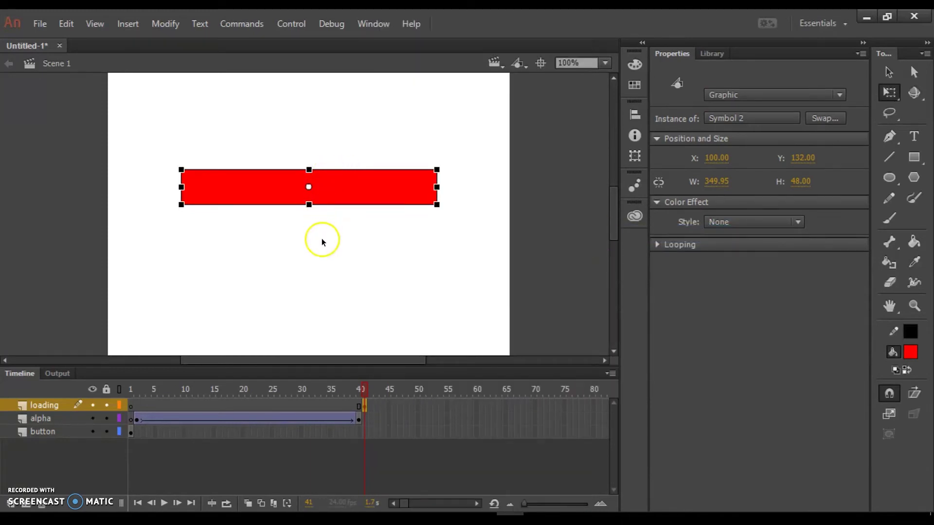
left_click_drag(309, 188, 182, 188)
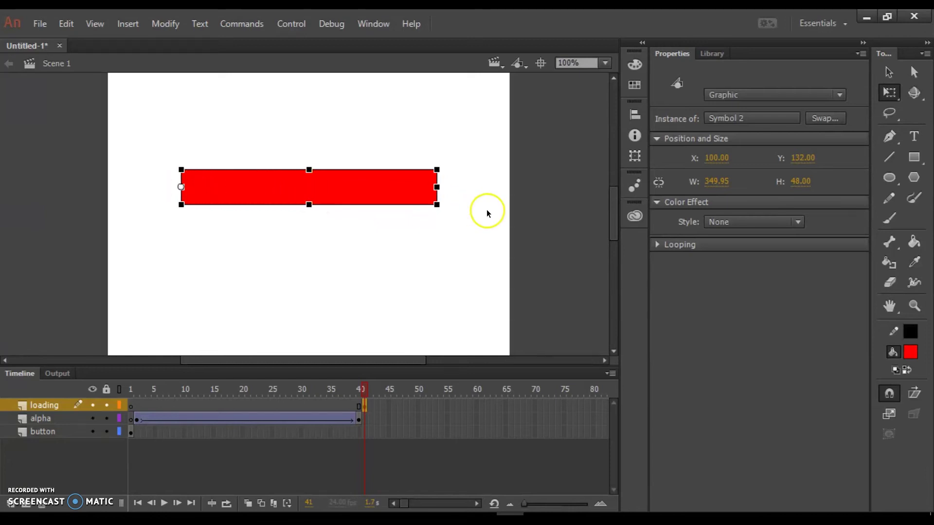
left_click_drag(436, 187, 217, 192)
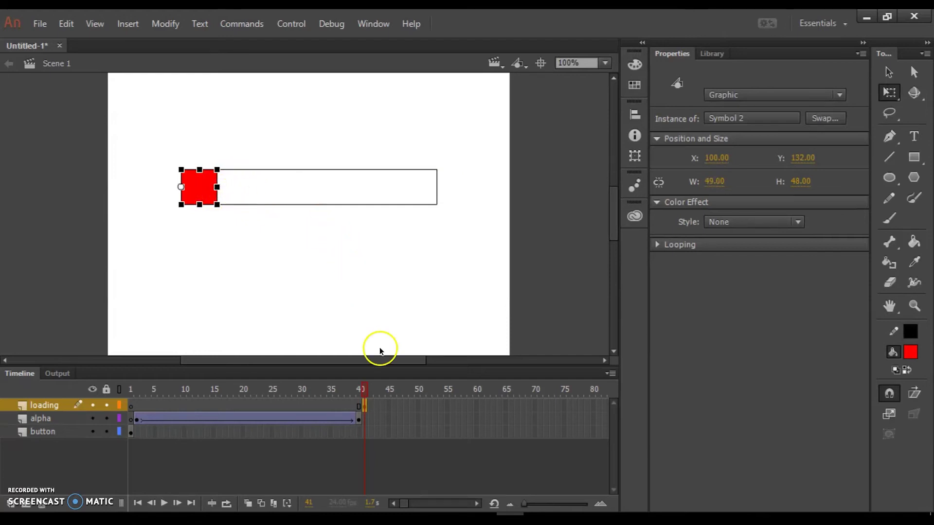
Step: Insert a keyframe at frame 45 of the loading layer and widen the red bar there to about 193 px
left_click(389, 406)
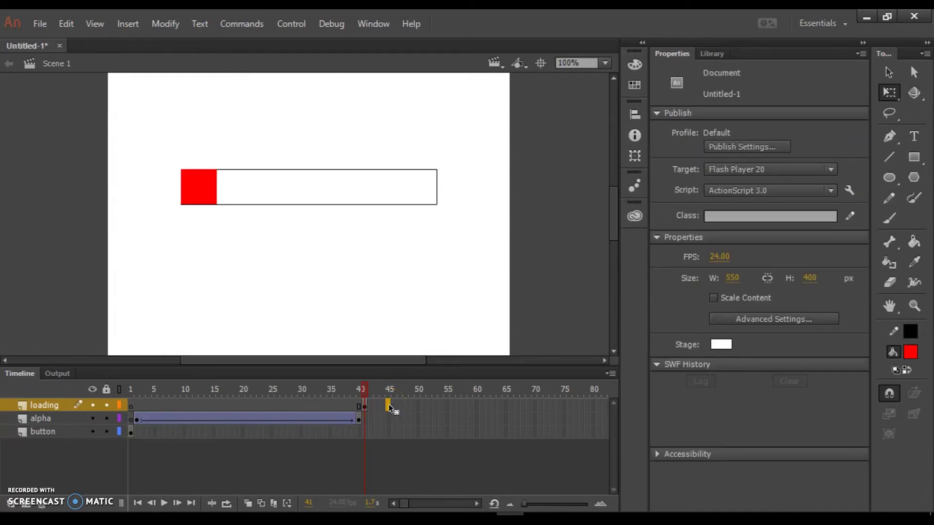
key("F6")
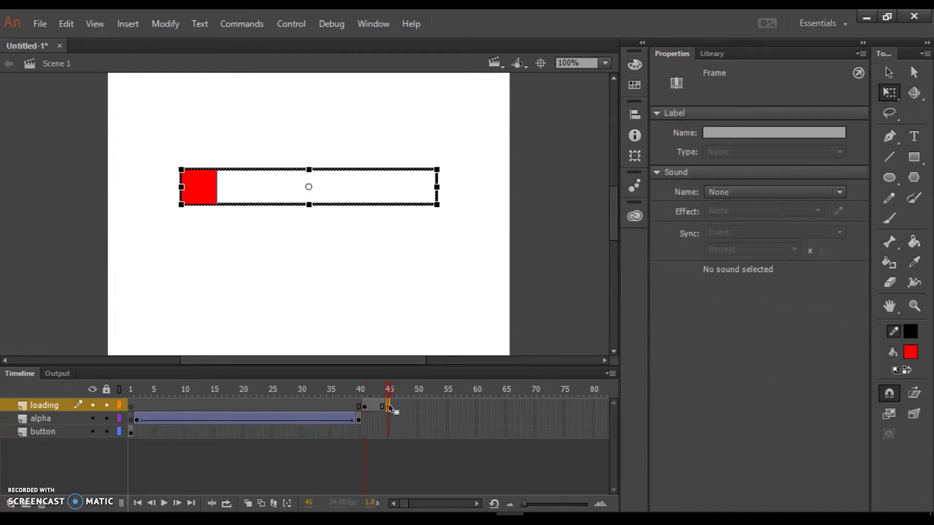
left_click(248, 290)
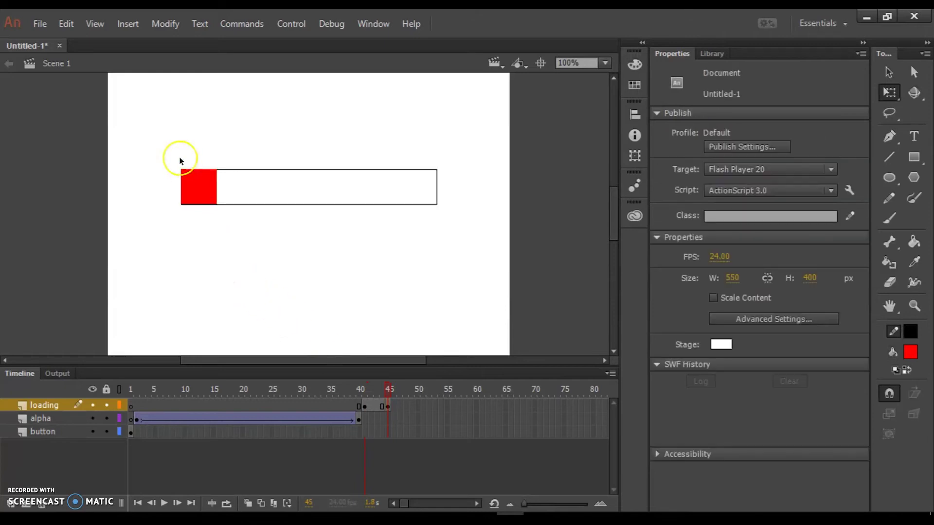
left_click(195, 176)
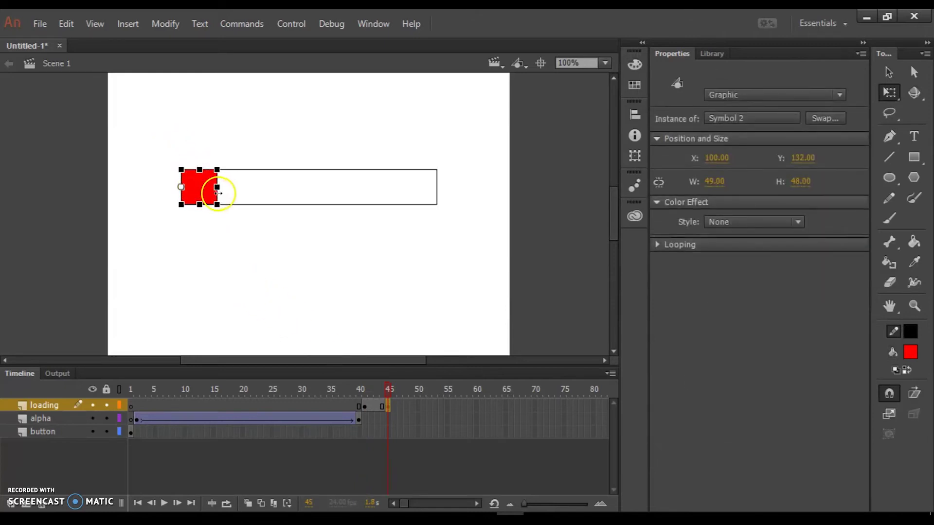
left_click_drag(216, 187, 323, 190)
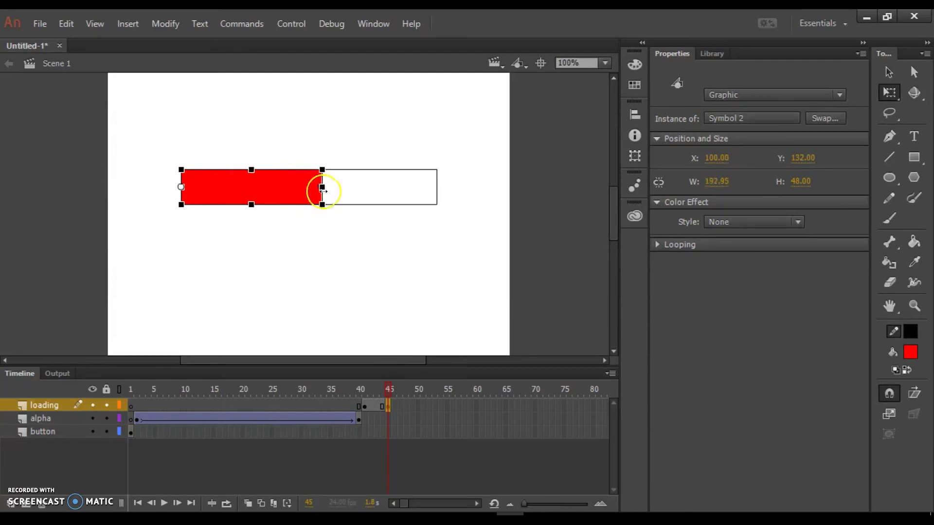
Step: Insert a keyframe at frame 50 of the loading layer and widen the red bar there to about 289 px
left_click(419, 406)
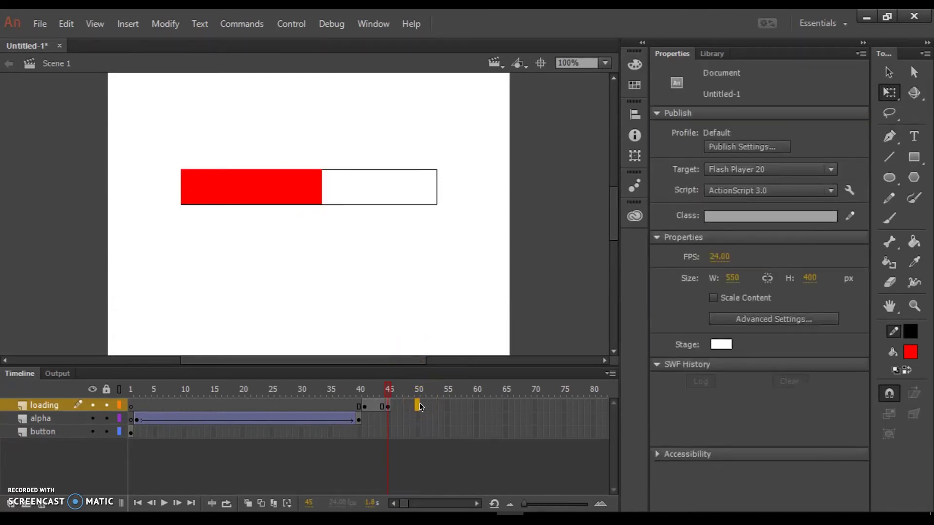
key("F6")
left_click(365, 297)
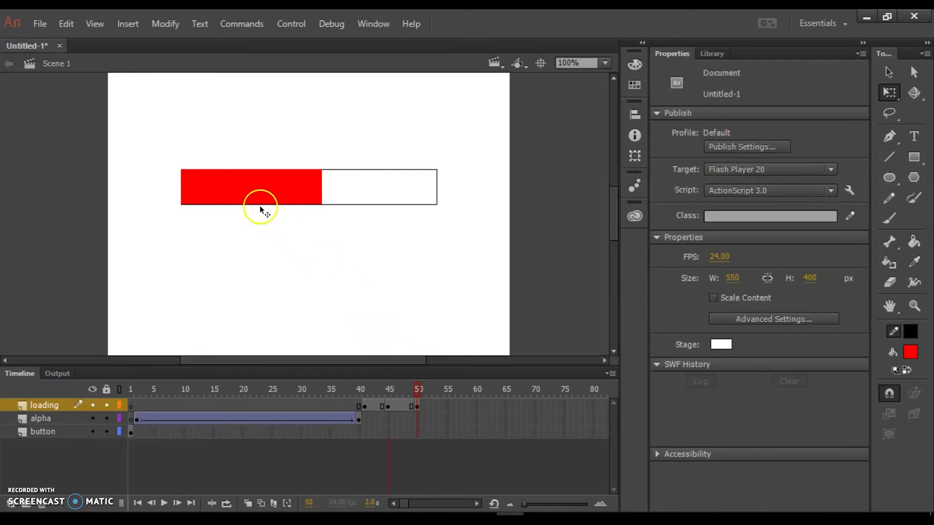
left_click(243, 192)
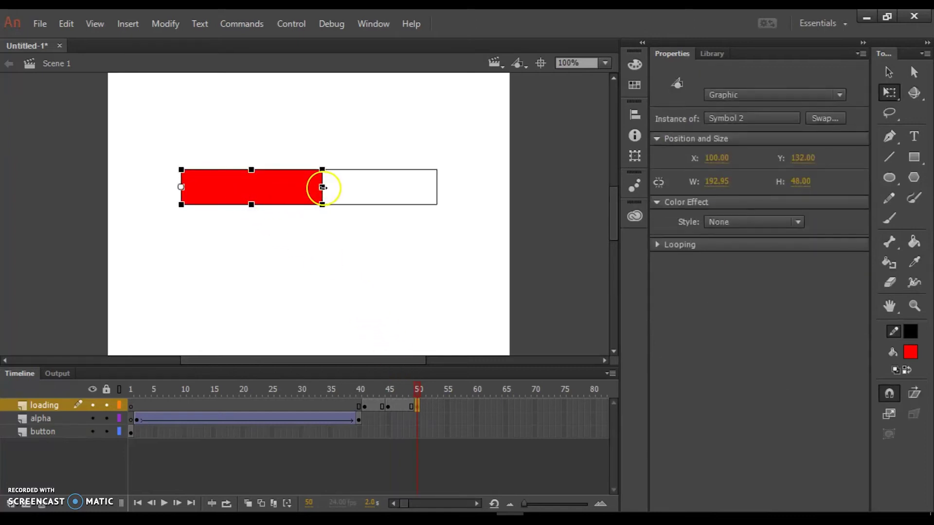
left_click_drag(323, 187, 392, 187)
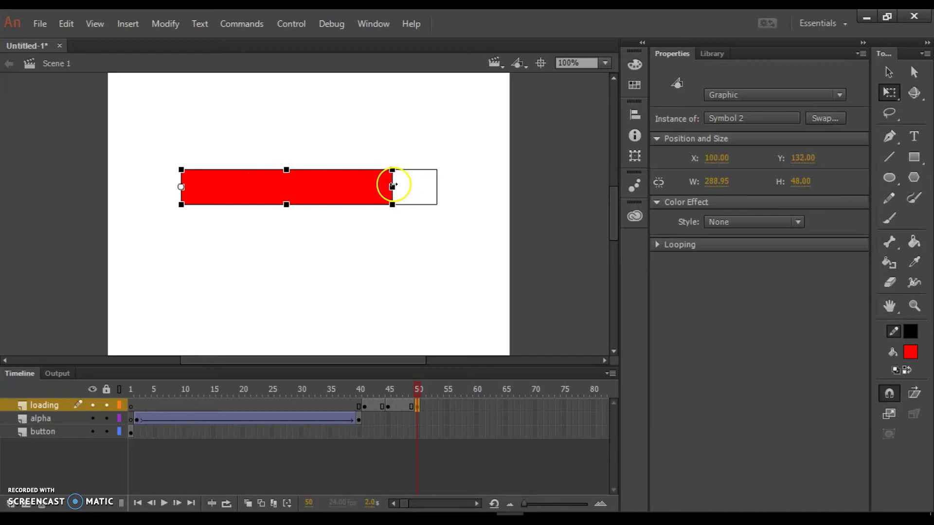
Step: Insert a keyframe at frame 55 of the loading layer and stretch the red bar to fill the outline, about 350 px wide
left_click(449, 406)
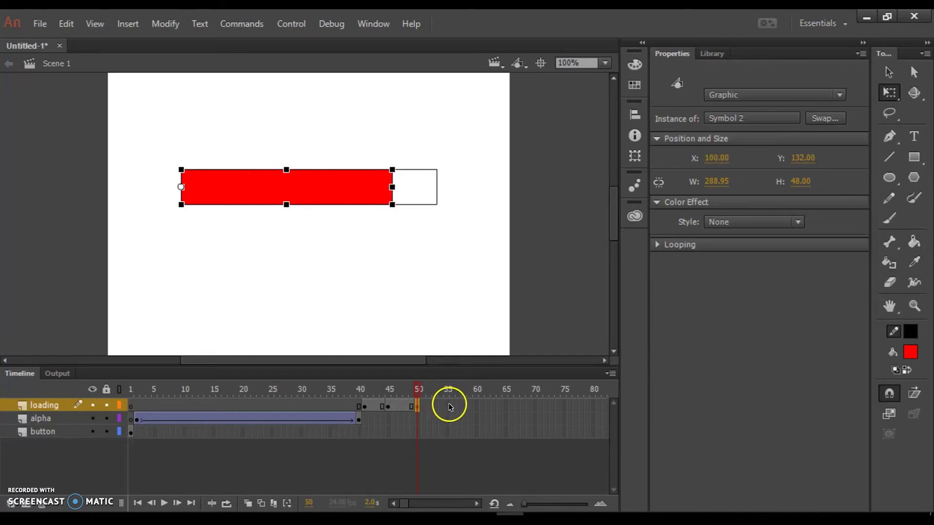
key("F6")
left_click(329, 209)
left_click(322, 205)
left_click(323, 197)
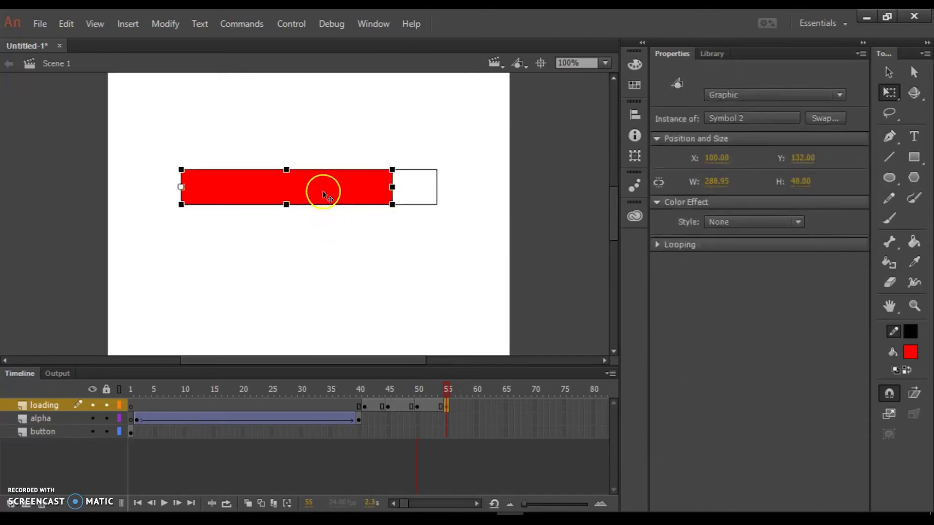
left_click_drag(393, 187, 435, 191)
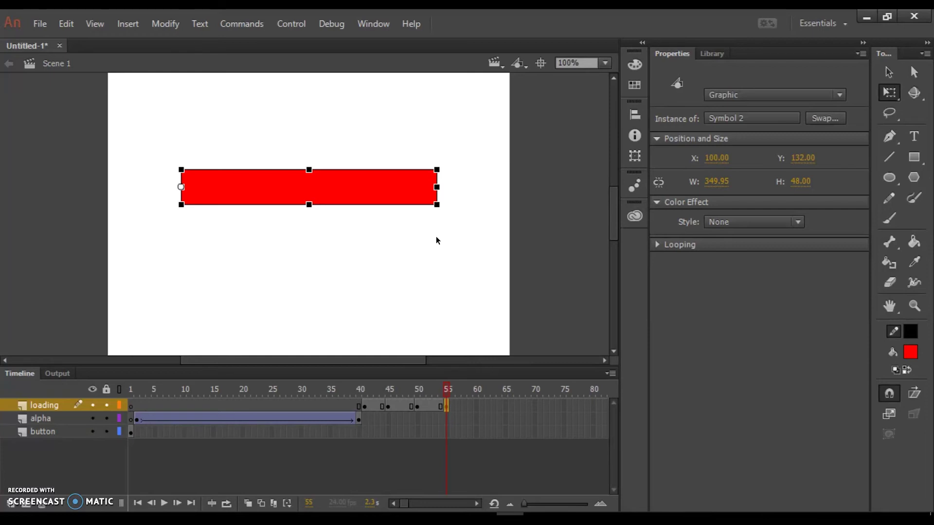
left_click(441, 273)
Step: Add a layer named mainpage above the loading layer and insert a blank keyframe at its frame 56
left_click(12, 506)
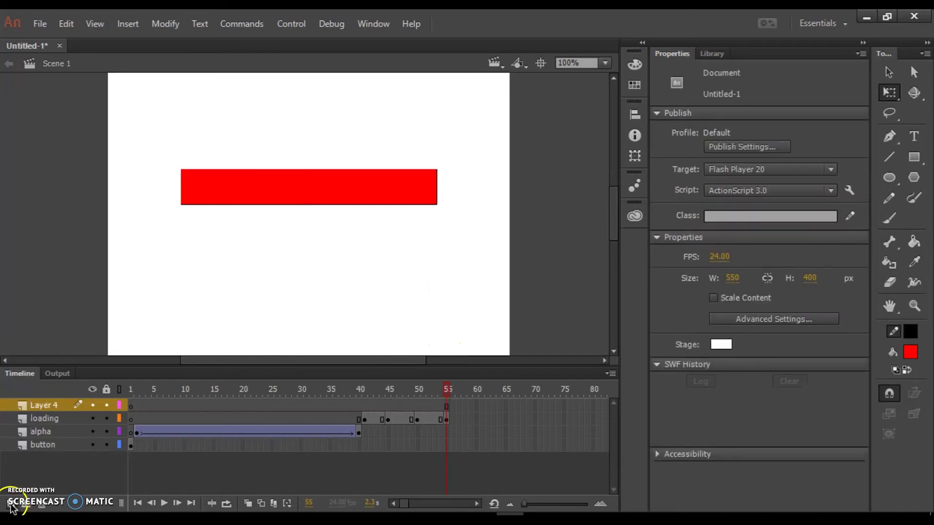
double_click(44, 405)
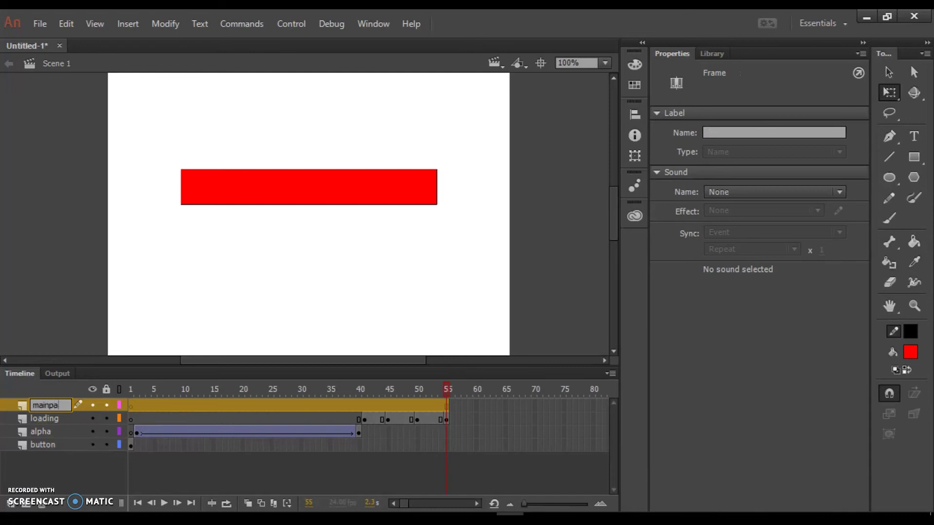
key("Return")
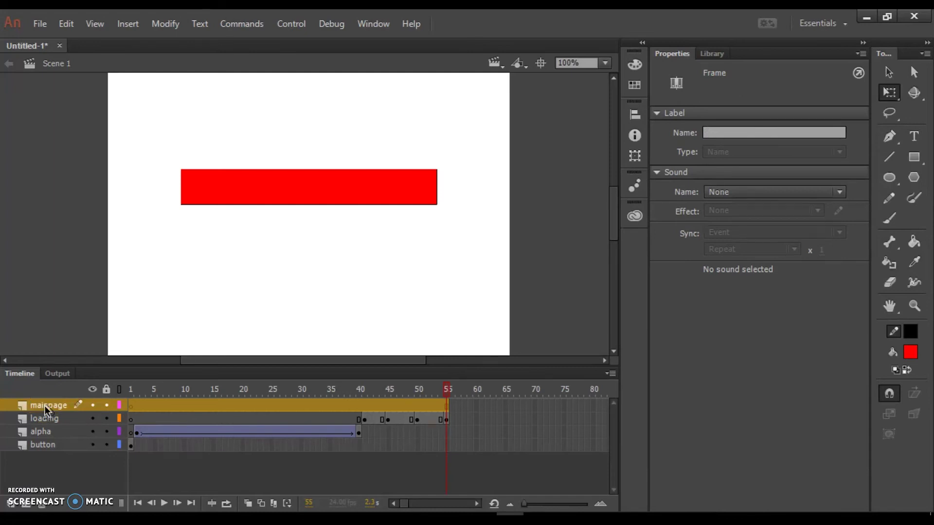
left_click(451, 407)
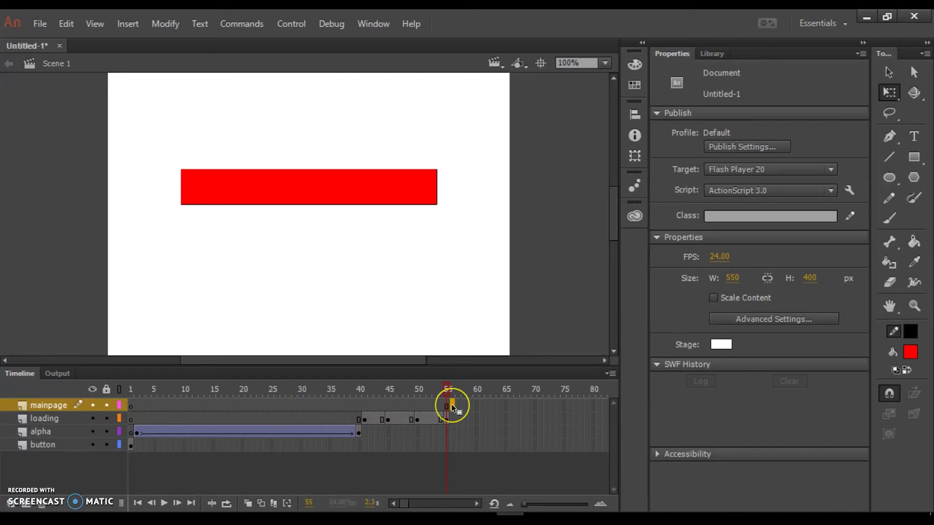
left_click(452, 406)
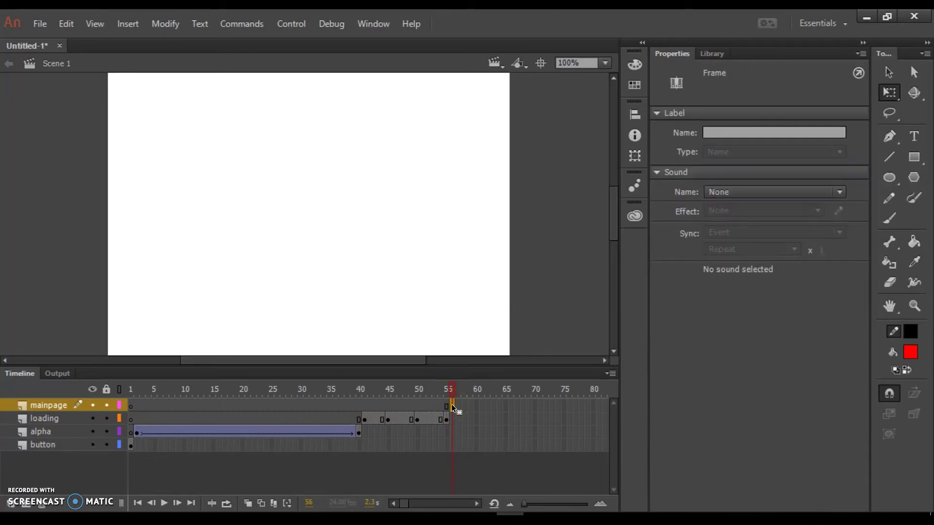
Step: Draw a rectangle with a #00FF00 green fill and black outline covering most of the stage at frame 56 of the mainpage layer
left_click(915, 156)
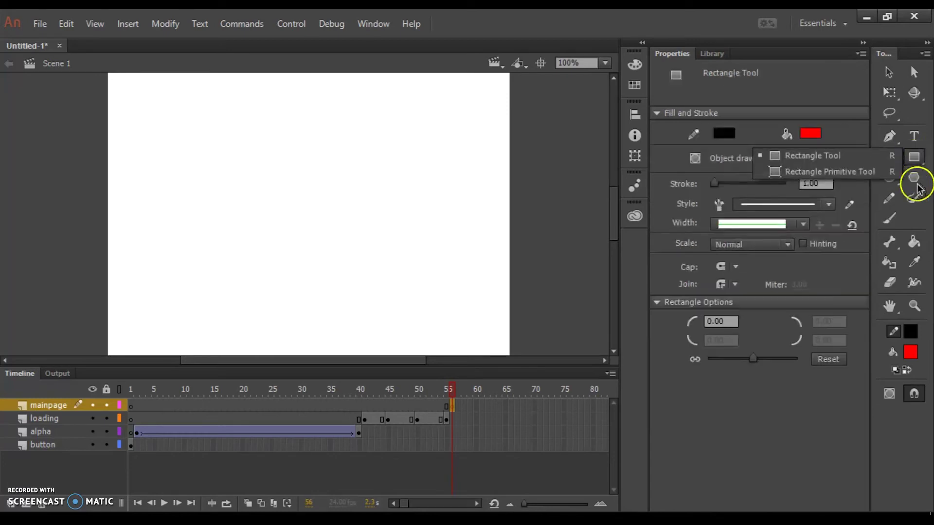
left_click(910, 351)
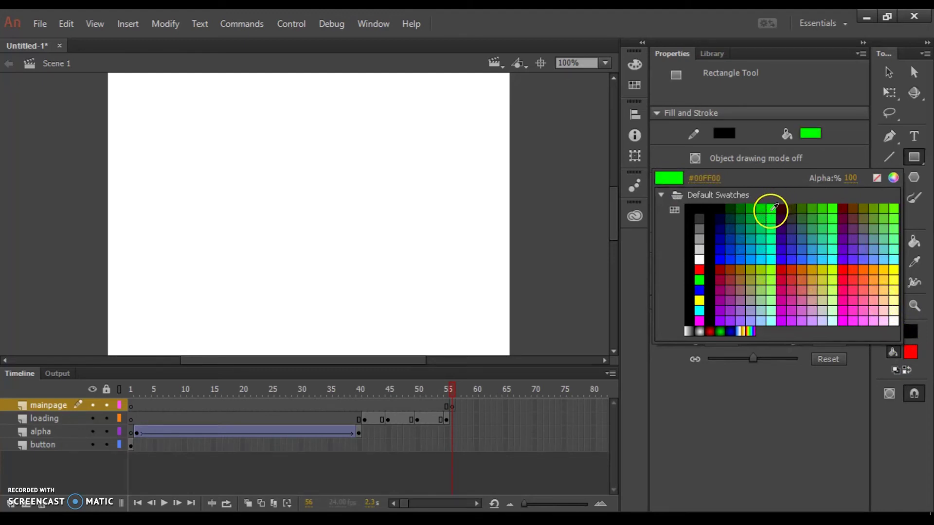
left_click(772, 209)
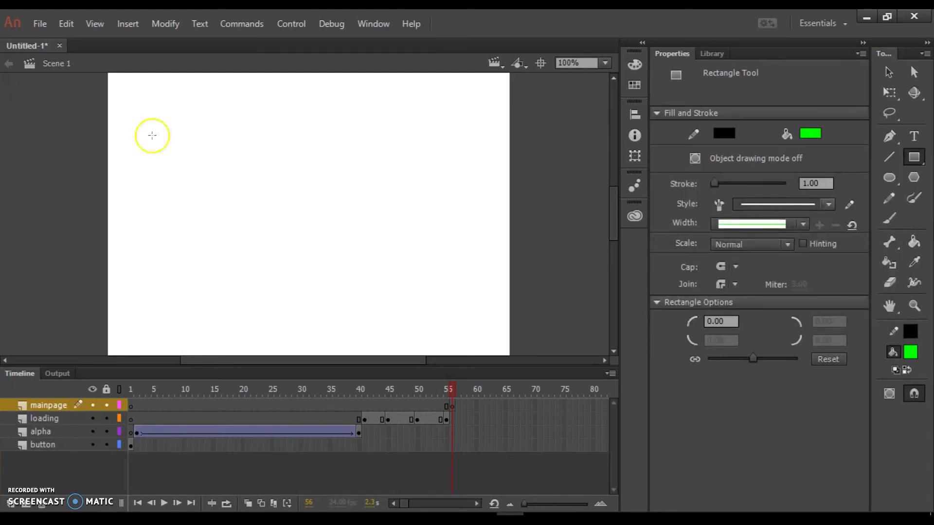
mouse_move(134, 93)
left_mouse_down()
mouse_move(189, 138)
mouse_move(419, 273)
mouse_move(495, 342)
mouse_move(484, 337)
left_mouse_up()
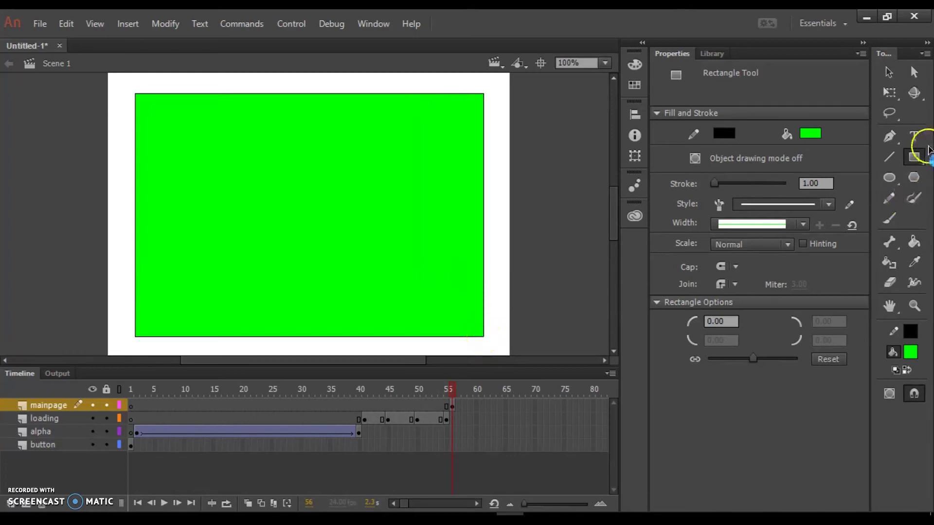
Step: Add white static text on the green rectangle reading "THANK YOU", "for", "WATCHING", "2nd TUTORIAL" and "from me :)" on five separate lines
left_click(915, 141)
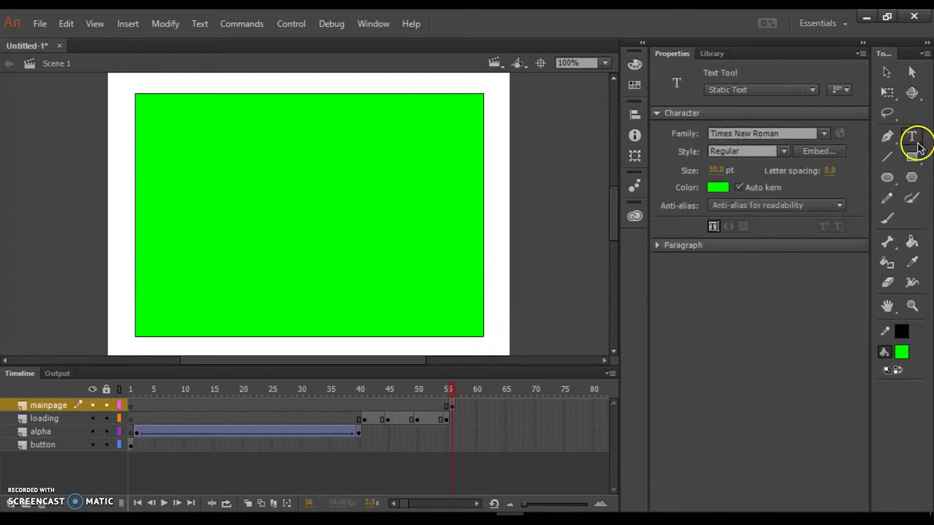
left_click(718, 187)
left_click(502, 285)
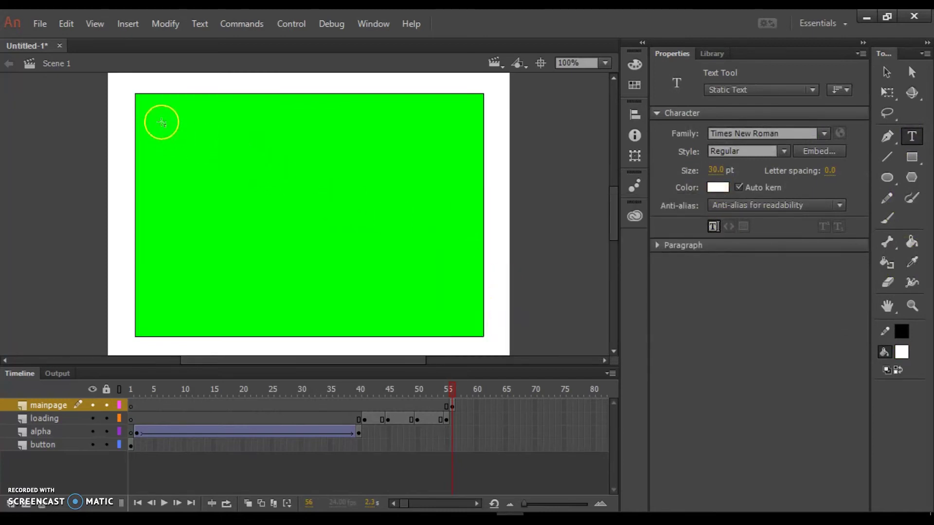
left_click(191, 144)
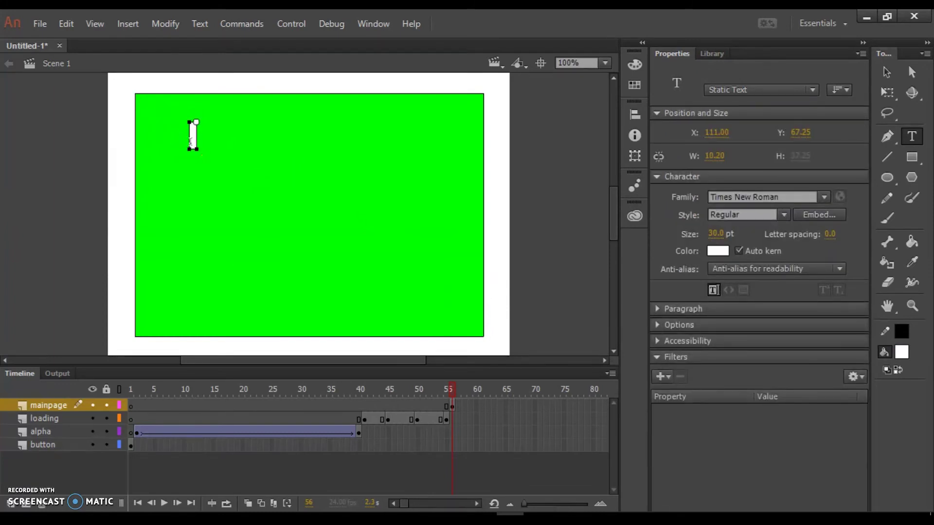
type("THANK")
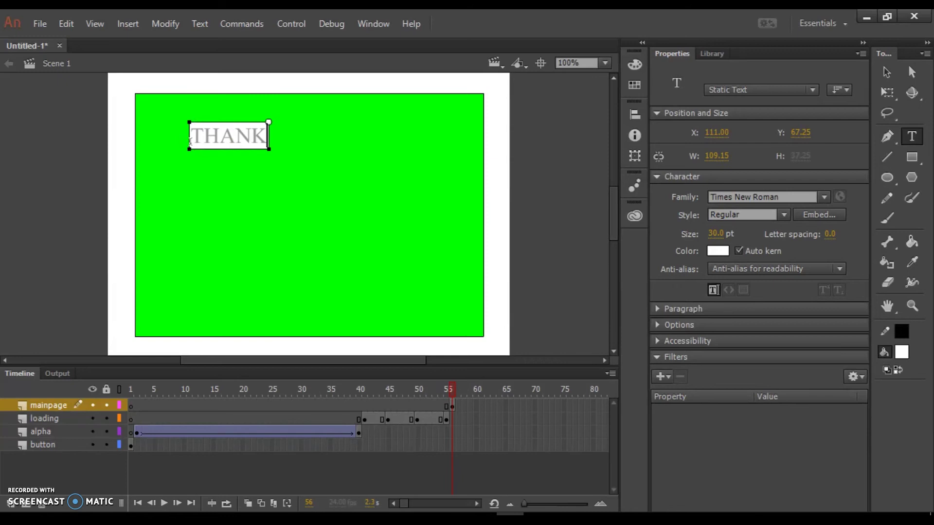
type(" YOU")
key("Return")
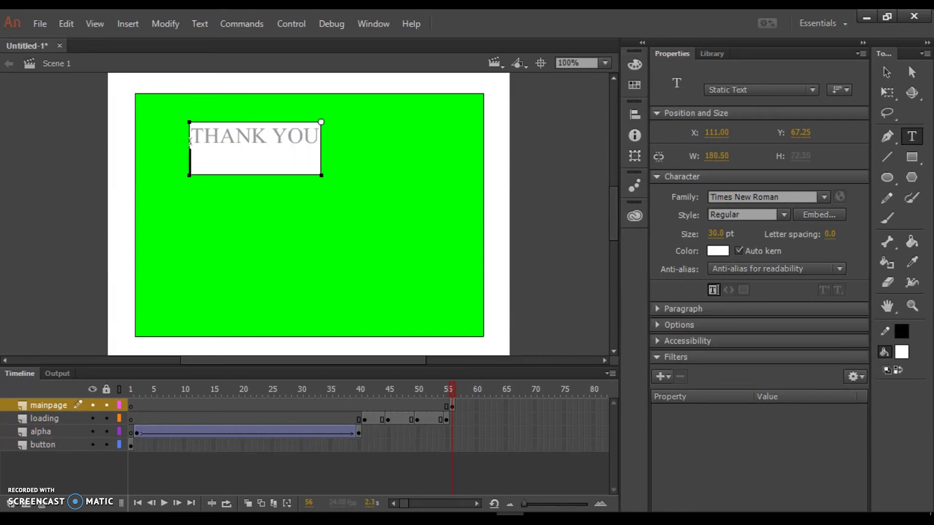
type("for")
key("Return")
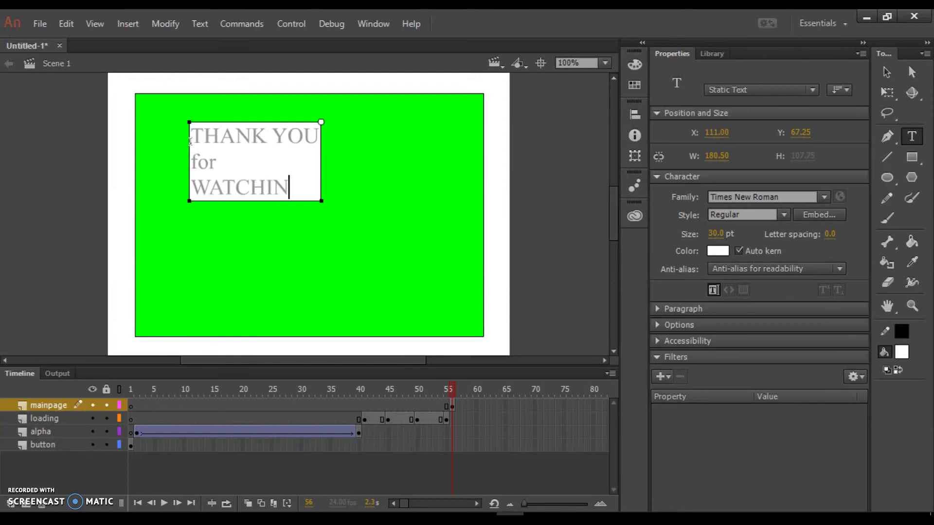
type("WATCHING")
key("Return")
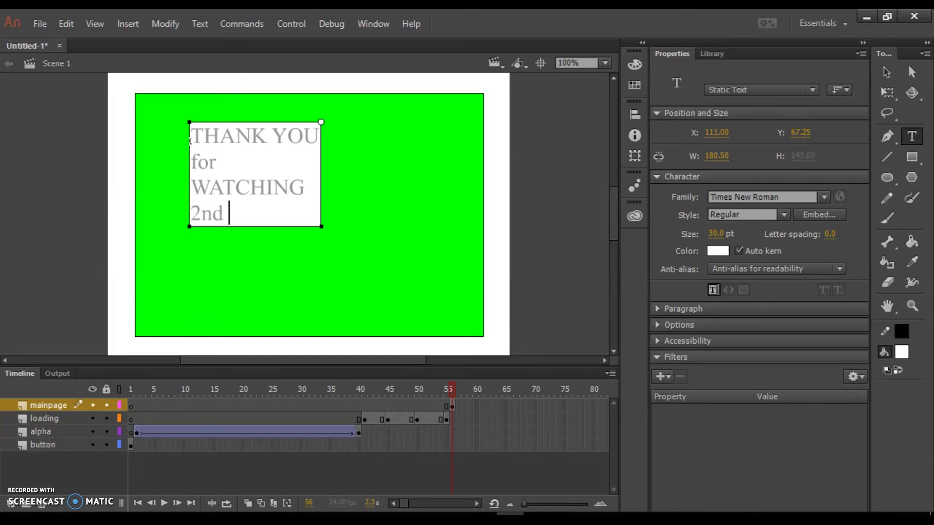
type("2nd TUTORIAL")
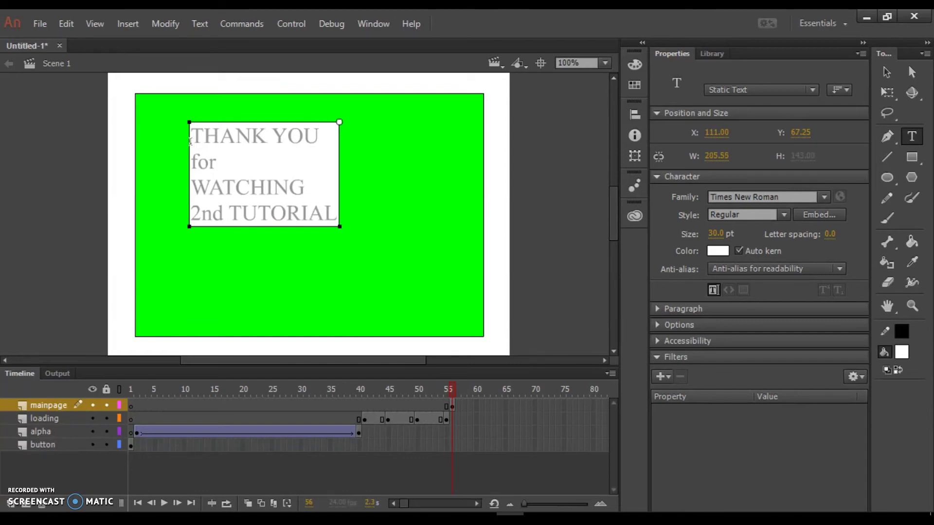
key("Return")
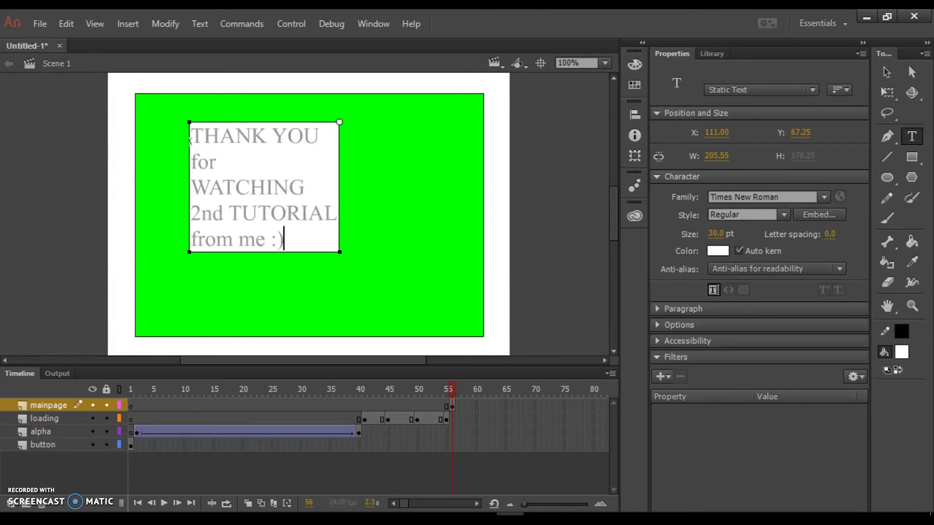
Step: Make the whole thank-you text bold and centre-aligned
key("ctrl+a")
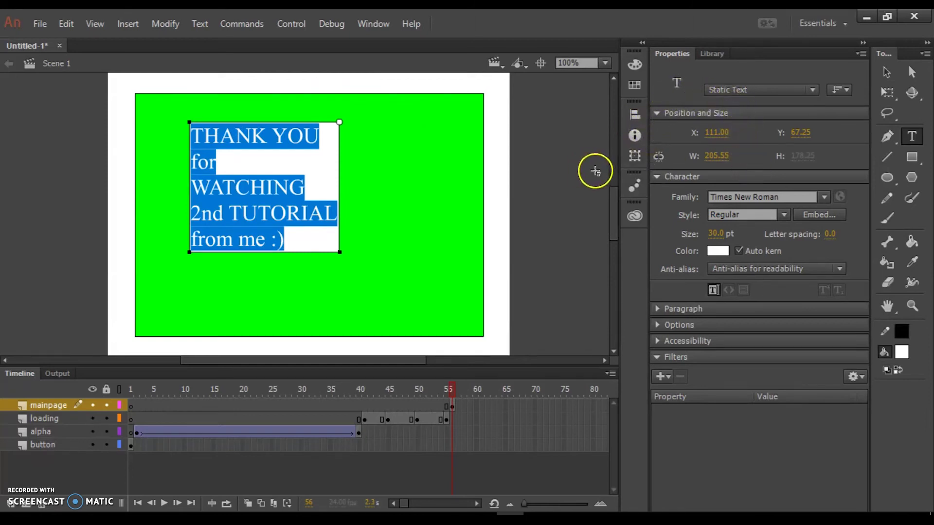
left_click(783, 215)
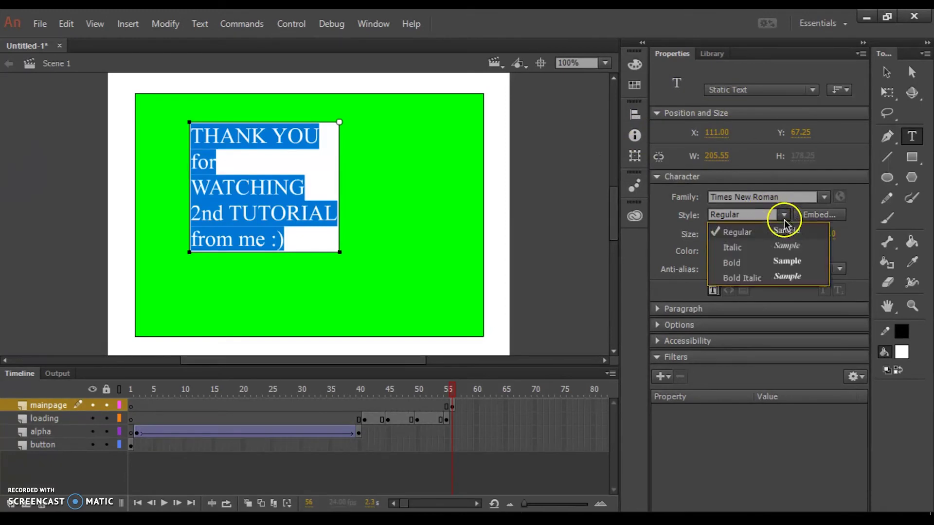
left_click(737, 263)
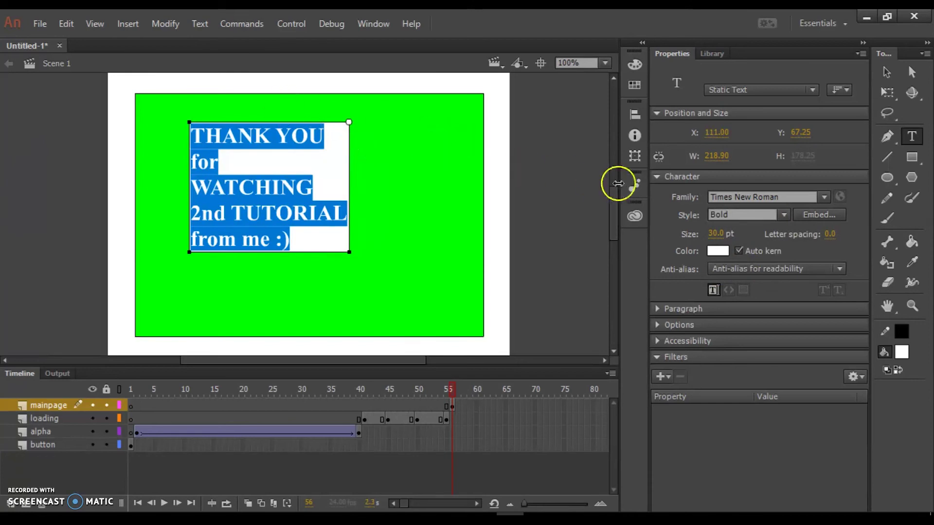
left_click(200, 24)
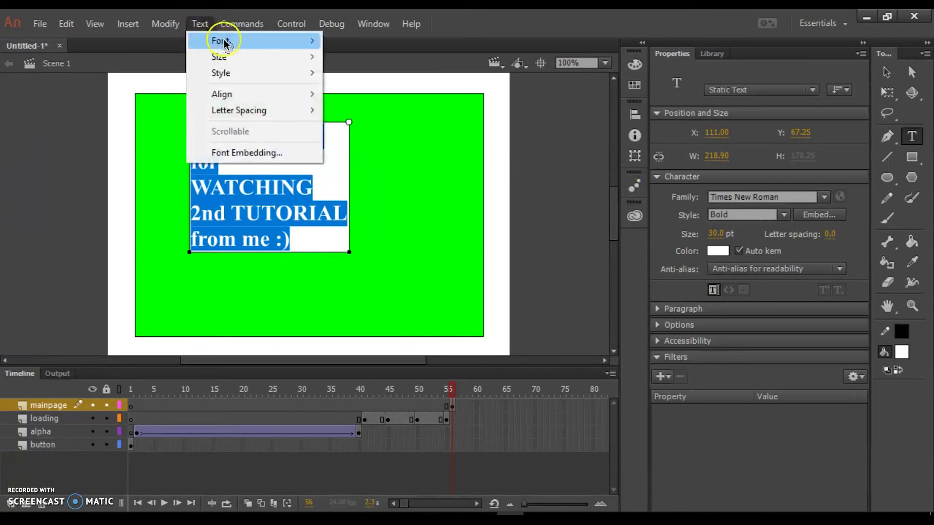
mouse_move(239, 46)
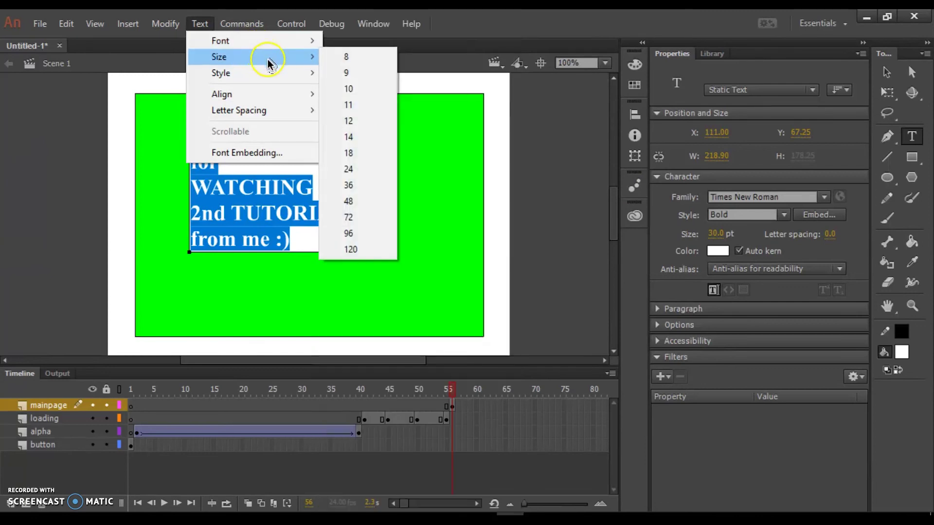
mouse_move(278, 72)
mouse_move(289, 95)
left_click(346, 110)
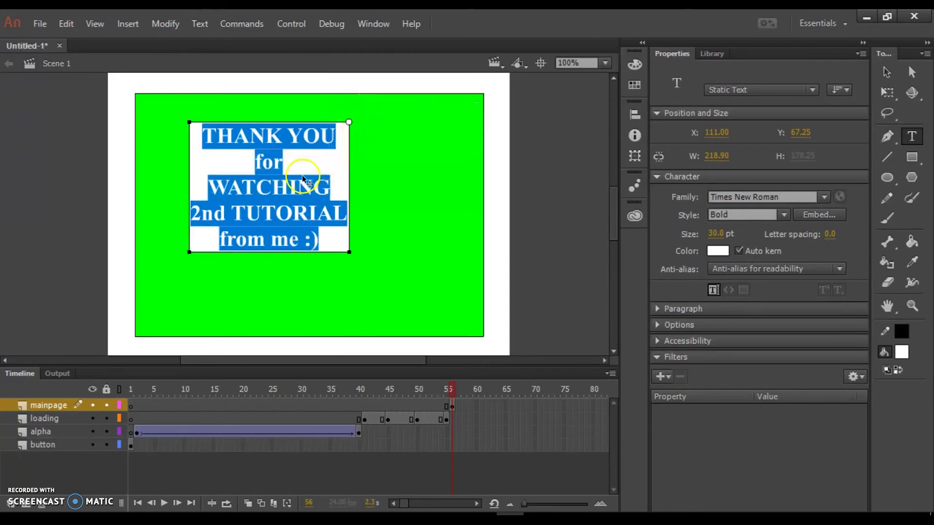
Step: Move the thank-you text block to the middle of the green rectangle, at about X 165, Y 100
left_click_drag(277, 198, 318, 225)
left_click_drag(315, 225, 315, 223)
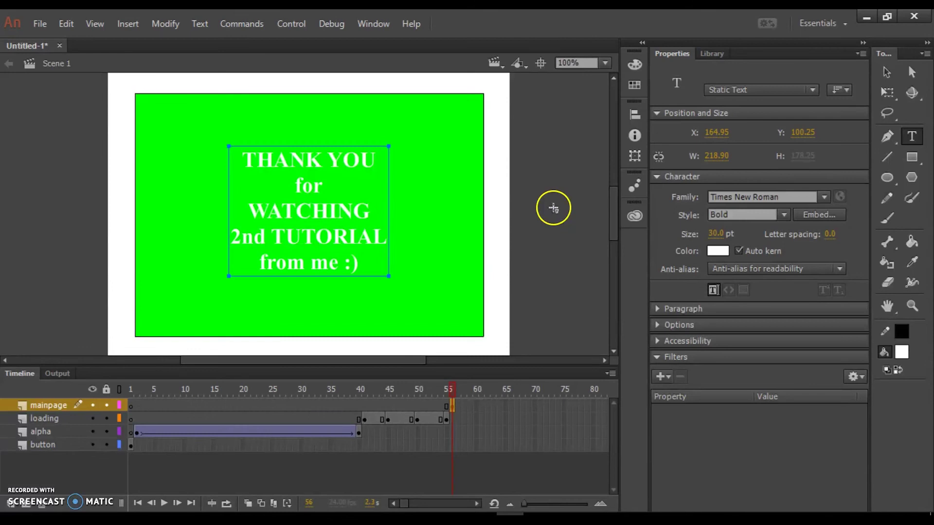
left_click(912, 72)
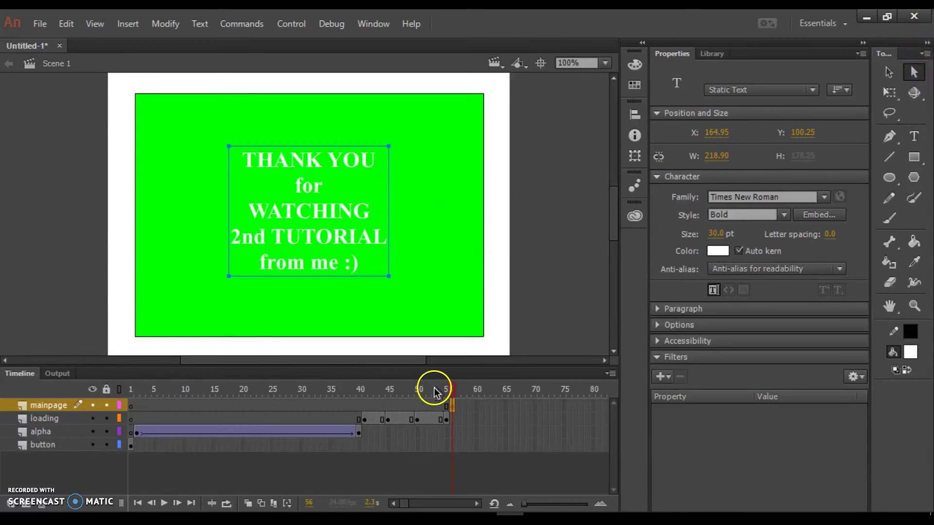
Step: Select the PLAY button at frame 1 of the button layer and open the Actions editor
left_click_drag(452, 393, 131, 447)
left_click(130, 447)
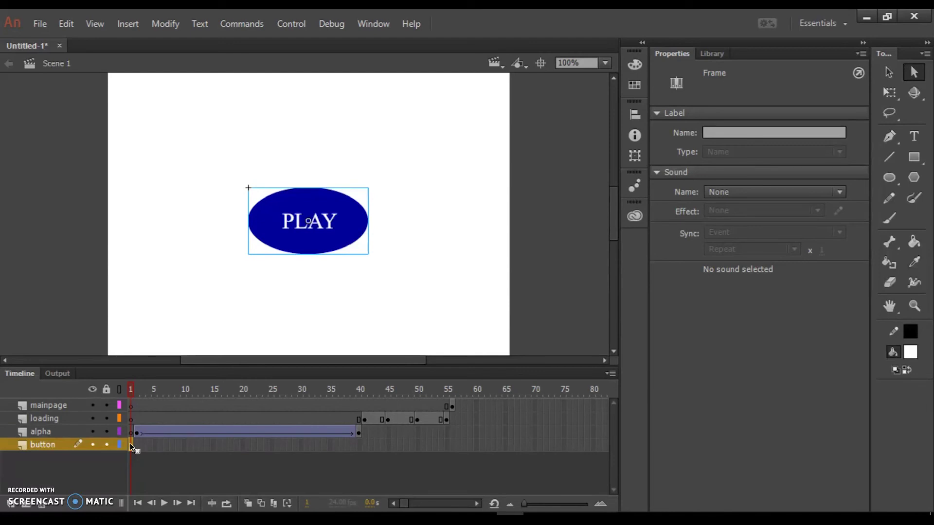
left_click(205, 292)
key("F9")
left_click(313, 232)
left_click_drag(489, 119, 663, 69)
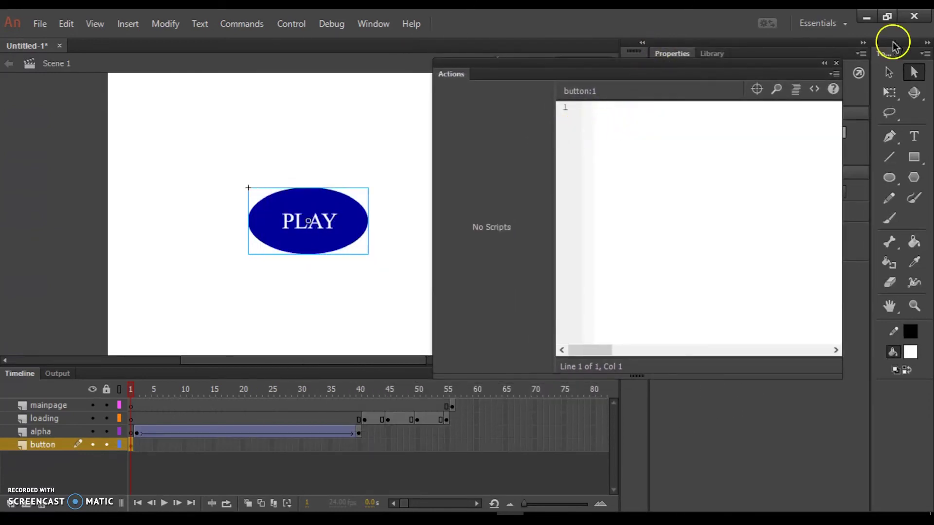
Step: Apply the ActionScript timeline navigation snippet "Click to Go to Frame and Play" to the PLAY button
left_click(815, 92)
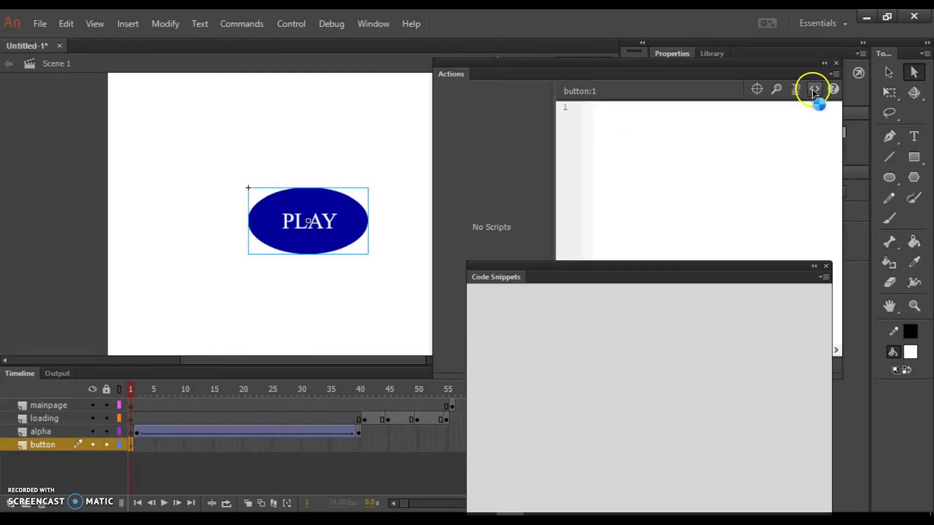
left_click_drag(621, 269, 640, 202)
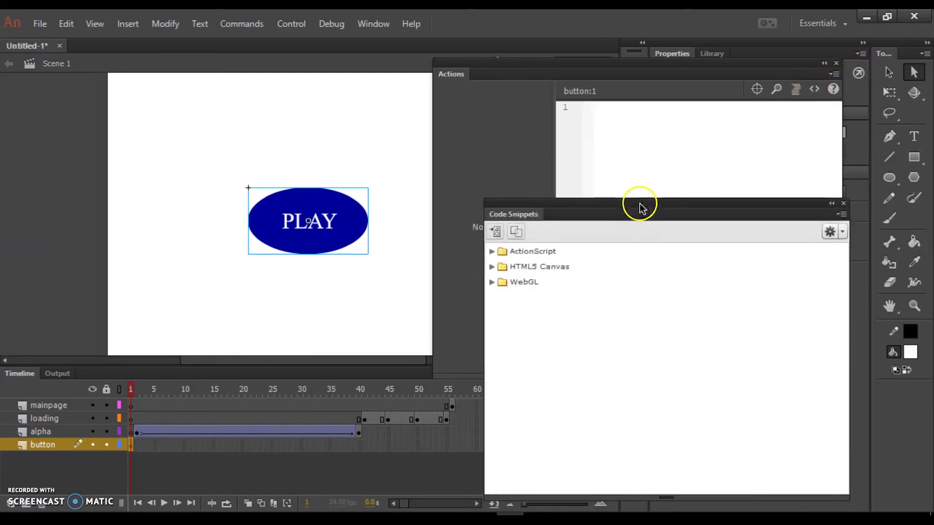
left_click(492, 249)
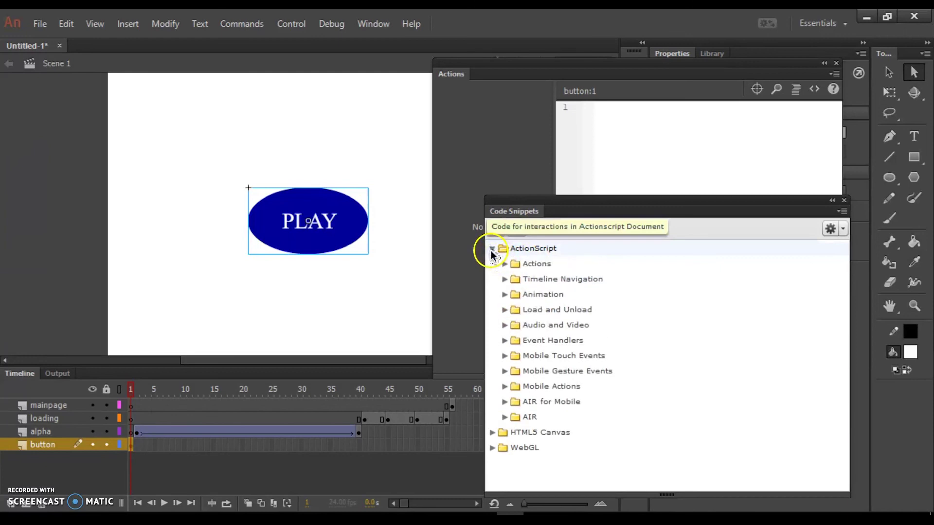
left_click(505, 279)
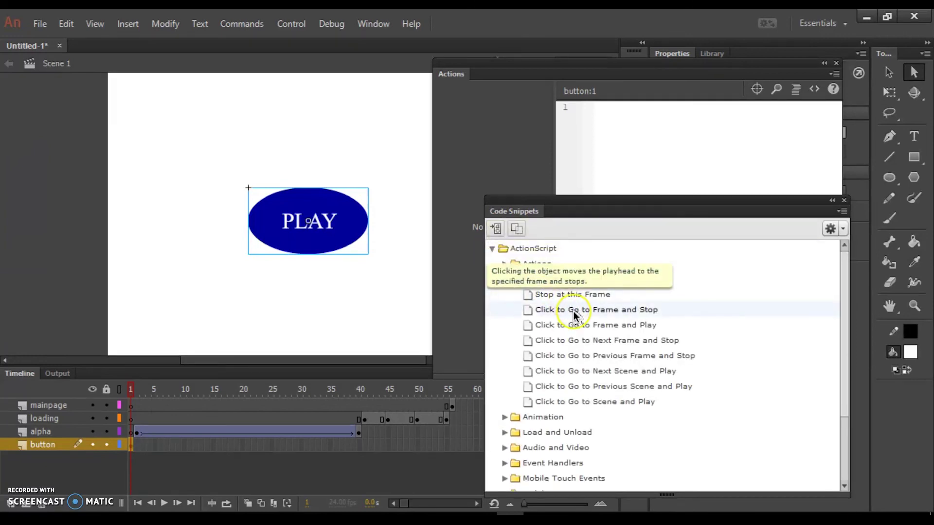
left_click_drag(581, 327, 597, 328)
left_click(597, 329)
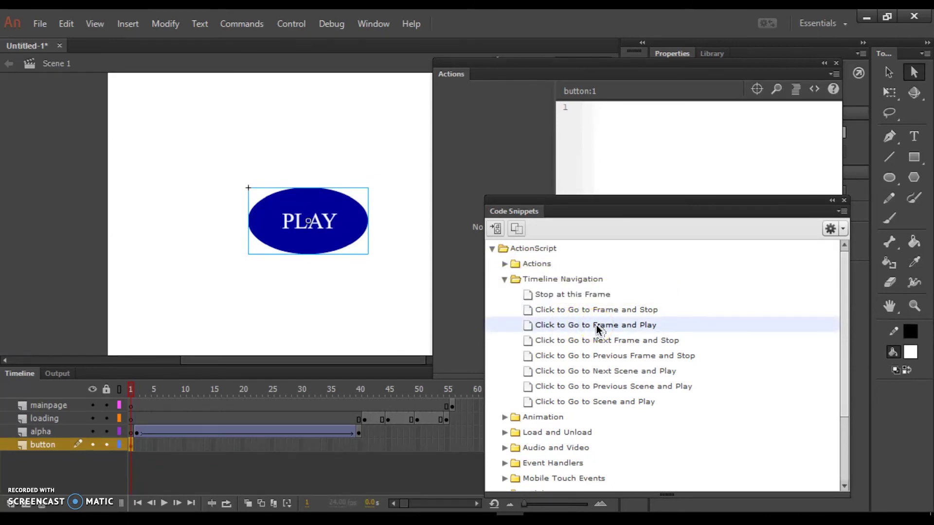
double_click(596, 325)
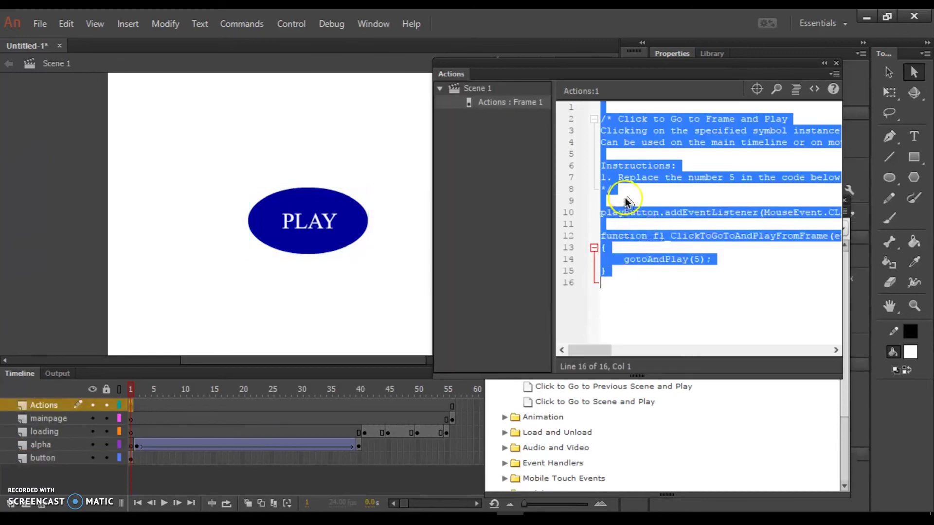
Step: Delete the snippet's instruction comment in the frame 1 script and insert stop(); as the first line
left_click(619, 177)
left_click_drag(623, 197, 595, 106)
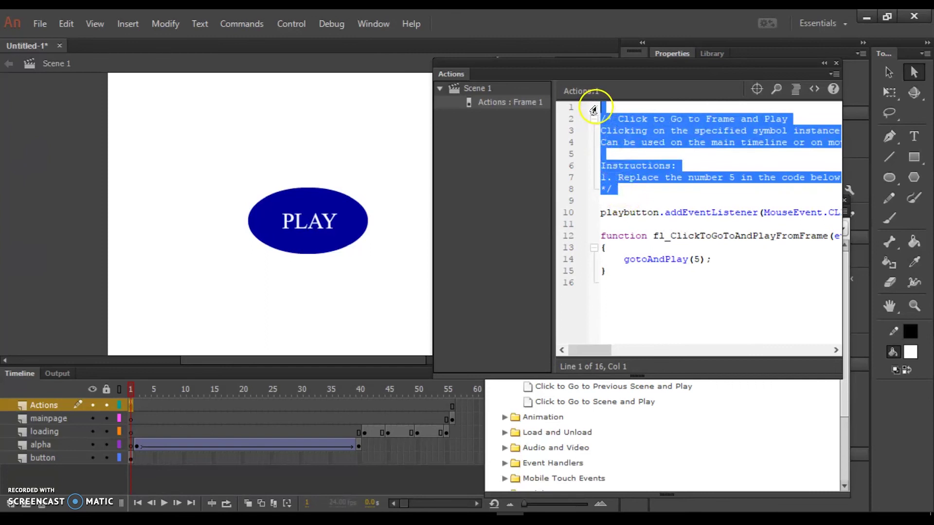
key("Delete")
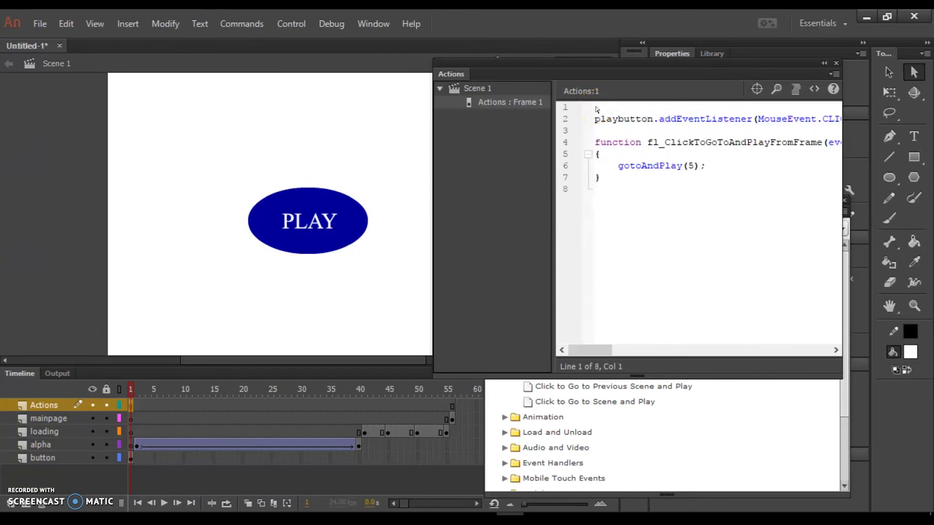
type("stop();")
key("Return")
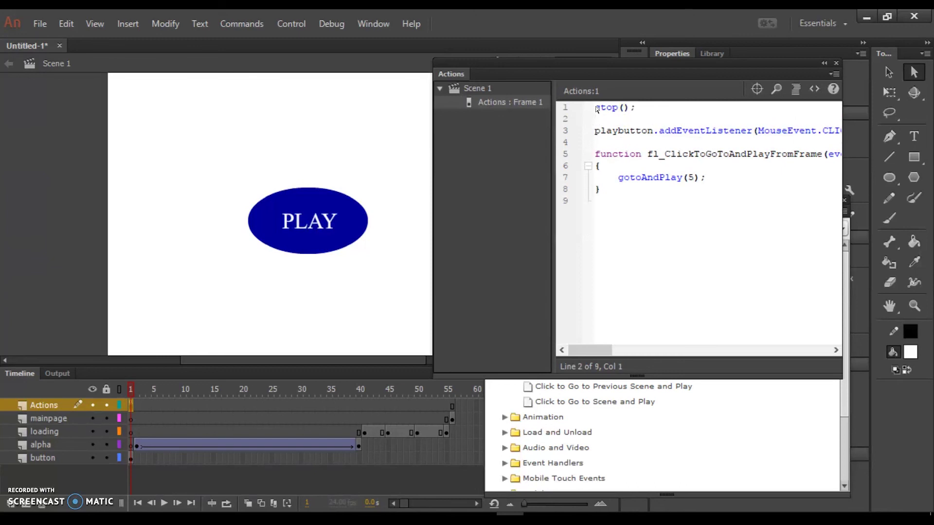
Step: Change the button's click handler to gotoAndPlay(2); and shift the Actions window aside
left_click(694, 179)
left_click_drag(705, 178, 618, 176)
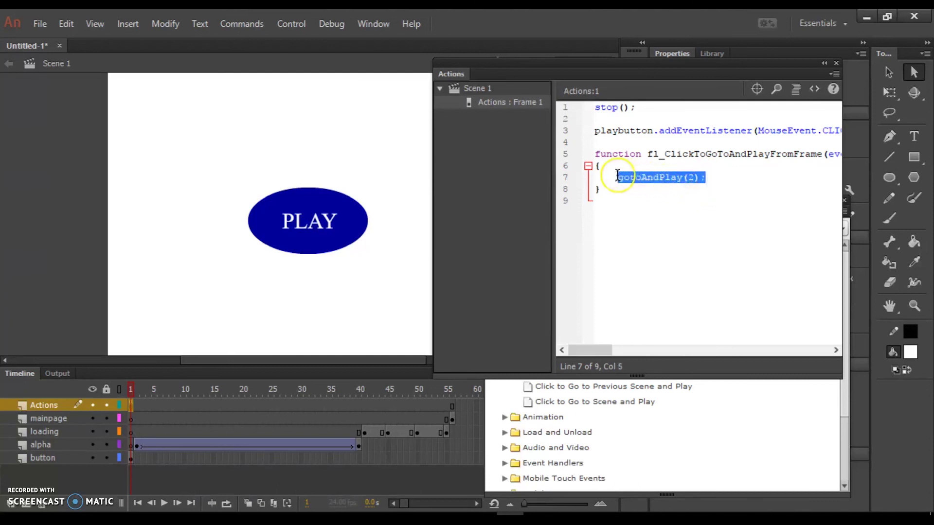
left_click(705, 177)
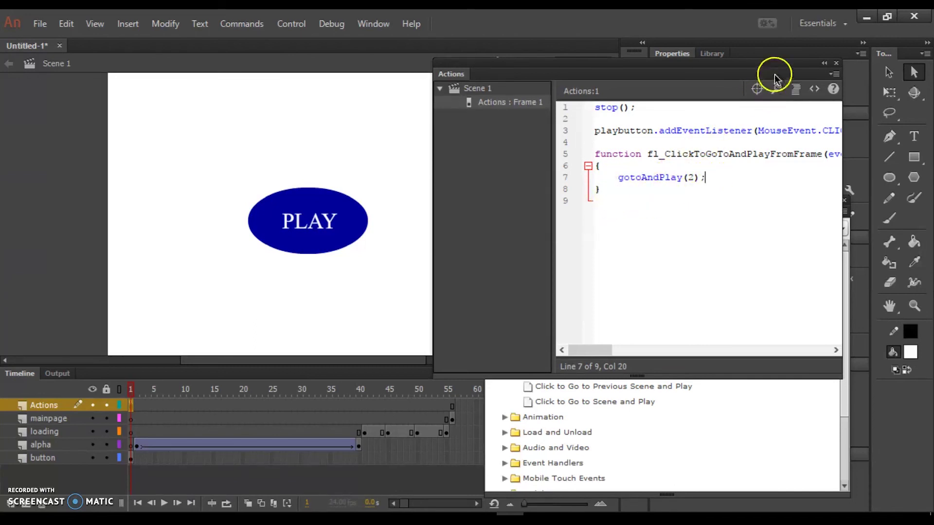
left_click_drag(781, 65, 683, 81)
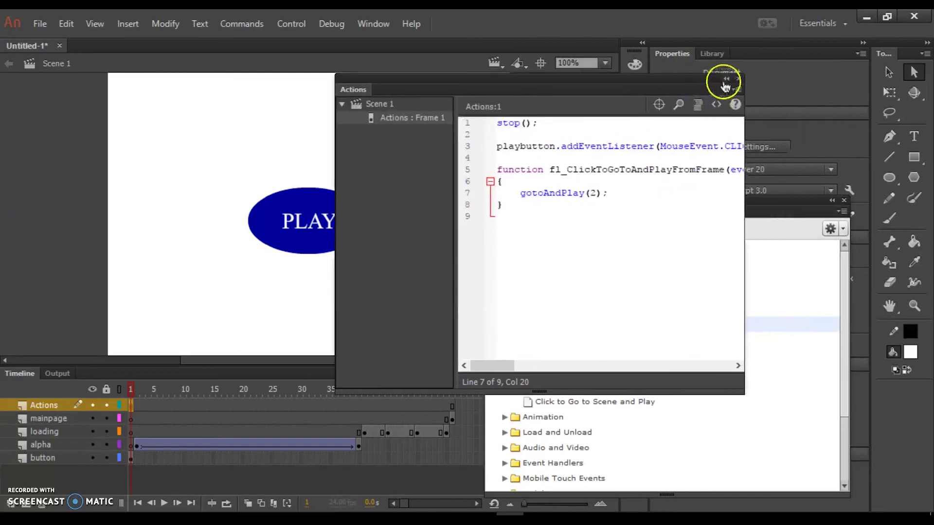
Step: Collapse the Actions window, close Code Snippets, and move the collapsed window off the stage
left_click(725, 78)
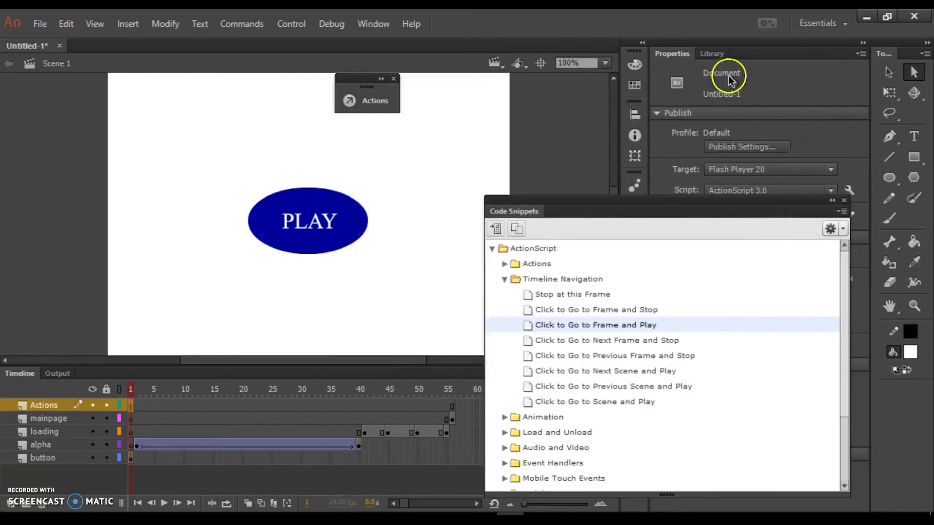
left_click(844, 202)
left_click_drag(361, 78, 56, 96)
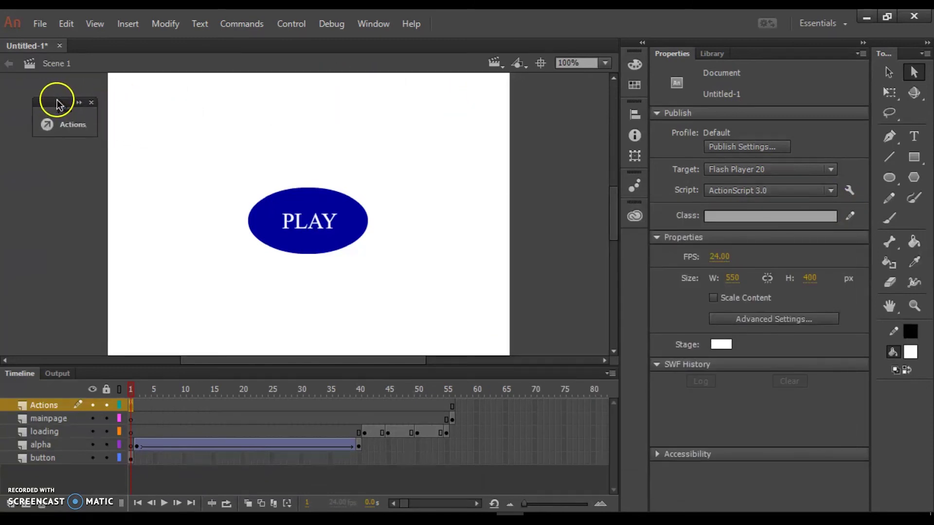
Step: Add a stop(); script to frame 56 of the mainpage layer and collapse the Actions editor
left_click(452, 418)
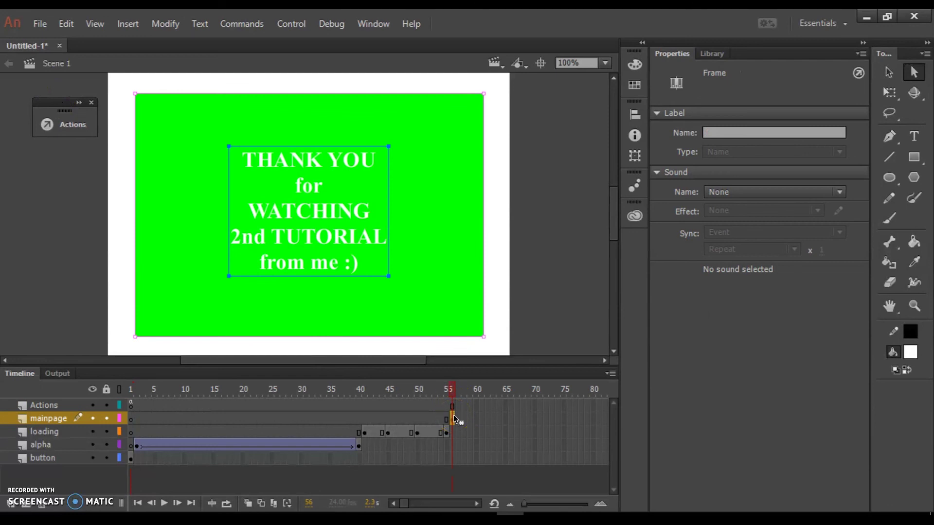
key("F9")
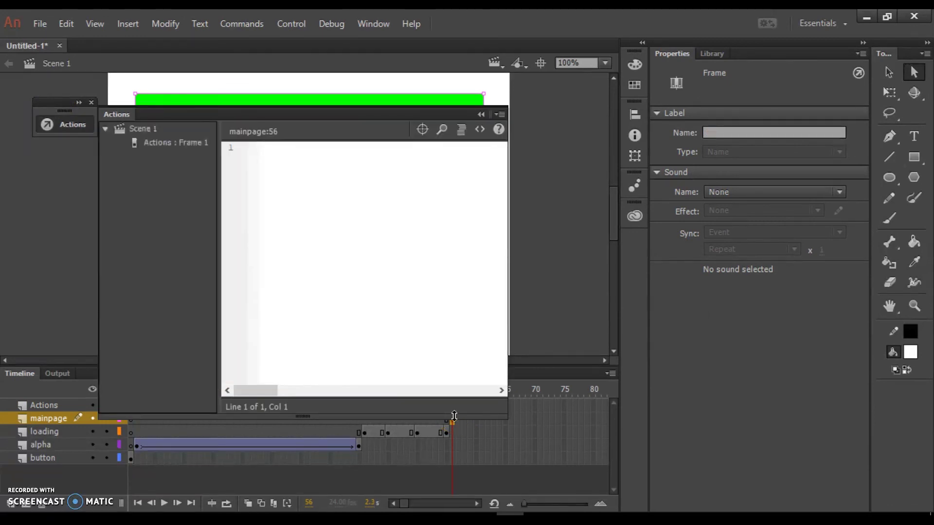
left_click(343, 181)
type("stop()")
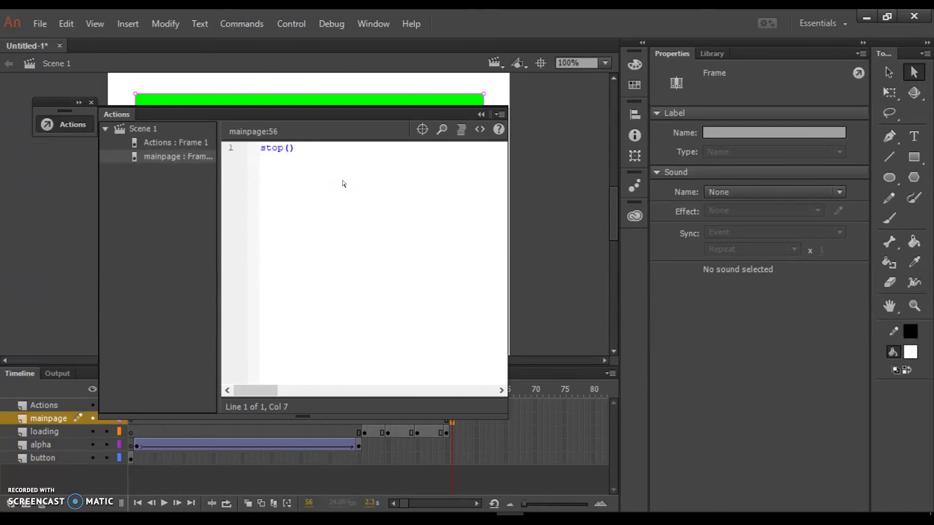
type(";")
left_click(482, 115)
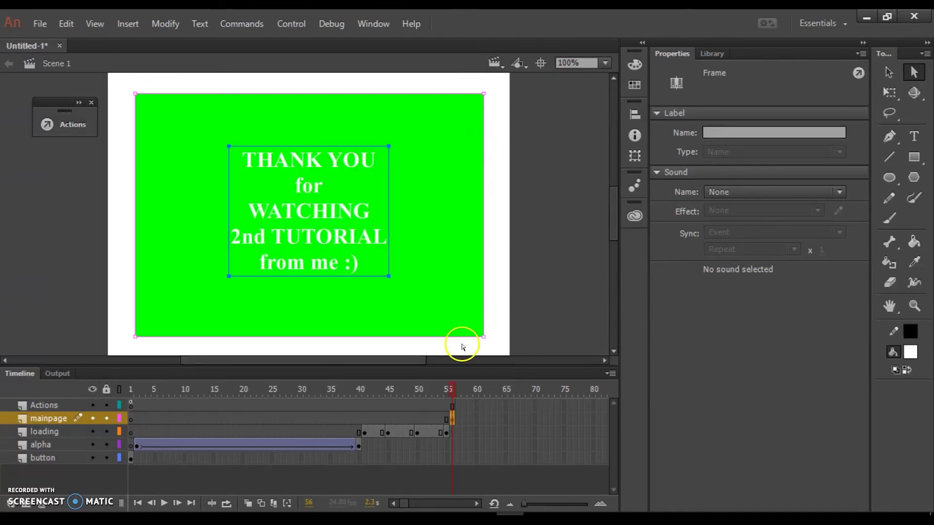
Step: Return the playhead to frame 1, test the movie, and start the animation with its PLAY button
left_click_drag(453, 388, 97, 411)
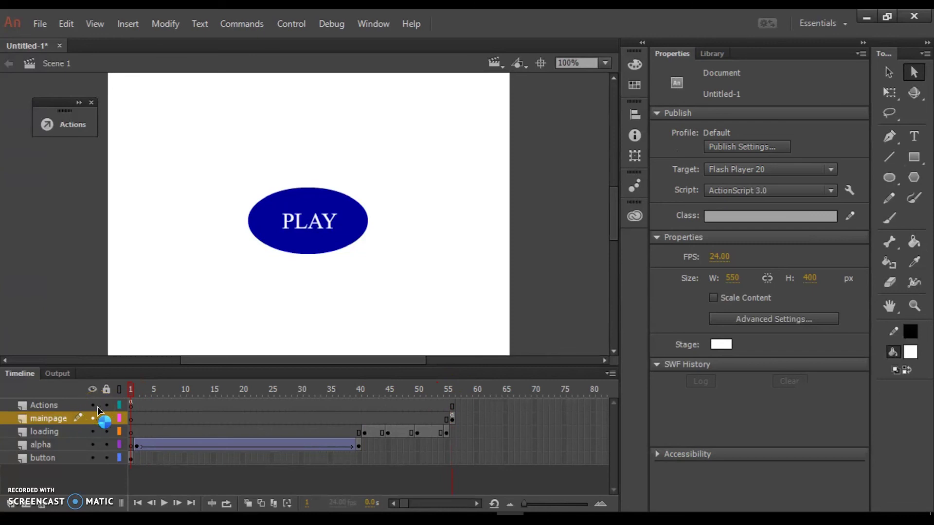
key("ctrl+Return")
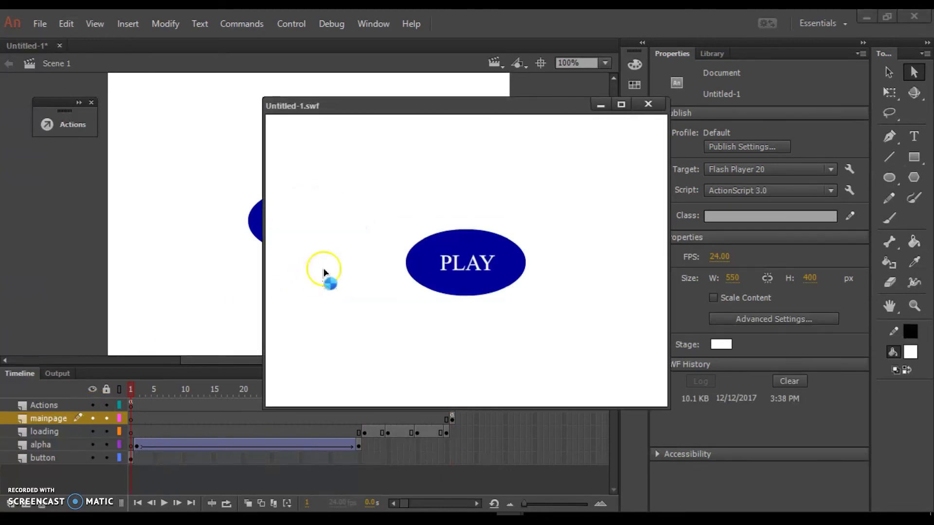
left_click(468, 265)
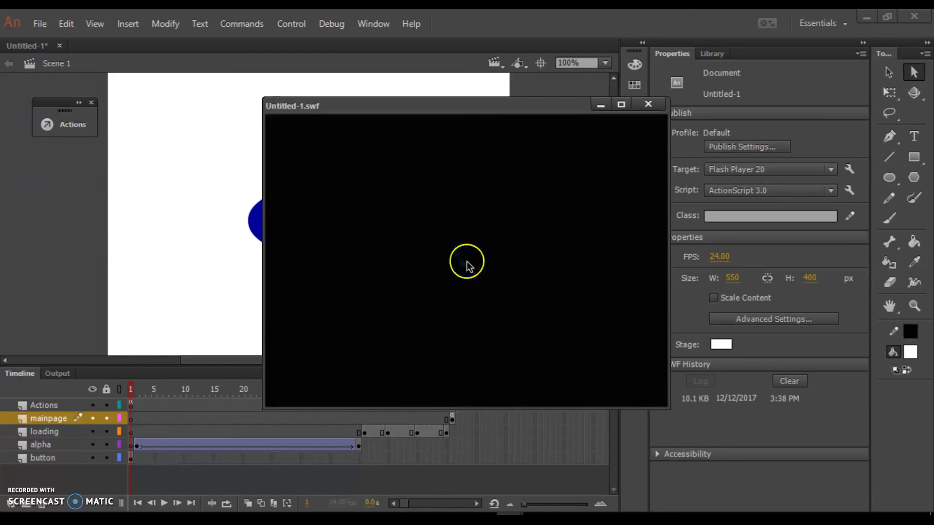